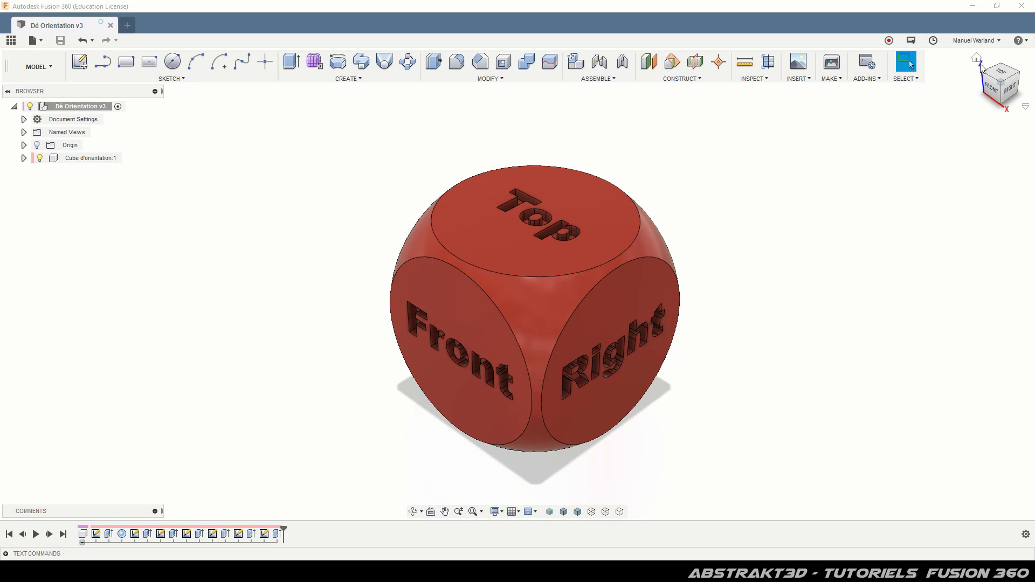
Step: Set the default modeling orientation to Z up in the general preferences
left_click(997, 43)
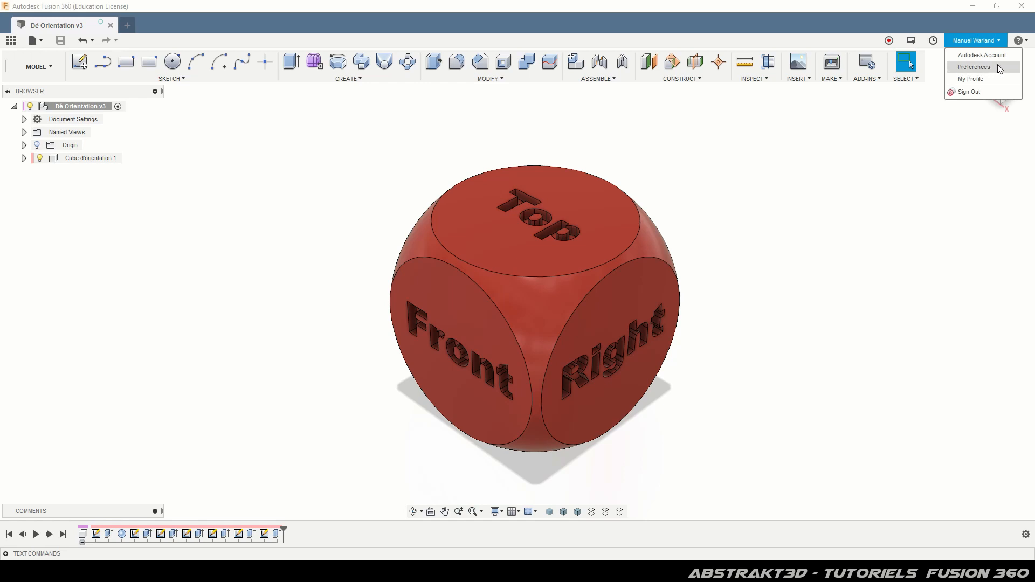
left_click(971, 68)
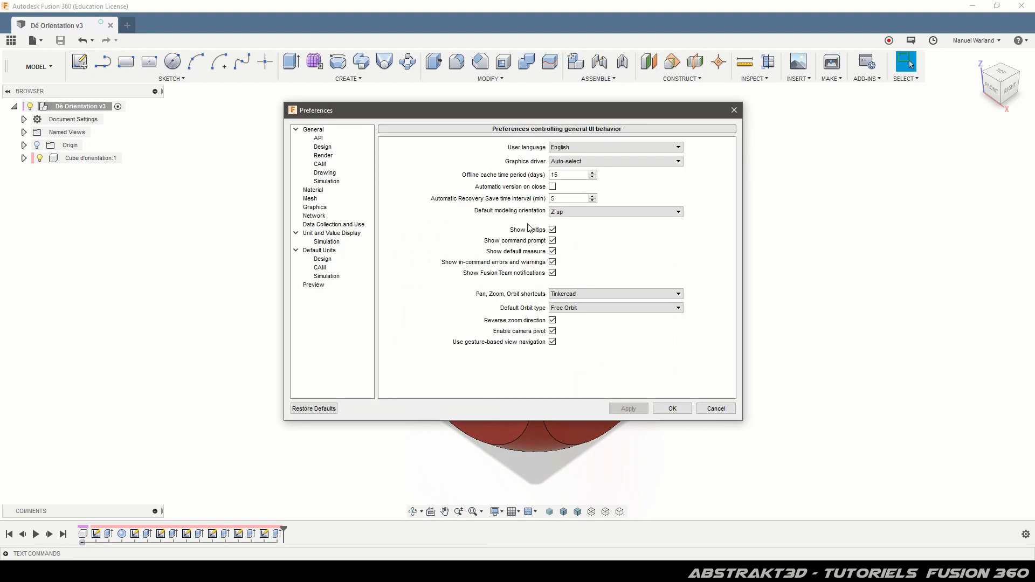
left_click(579, 213)
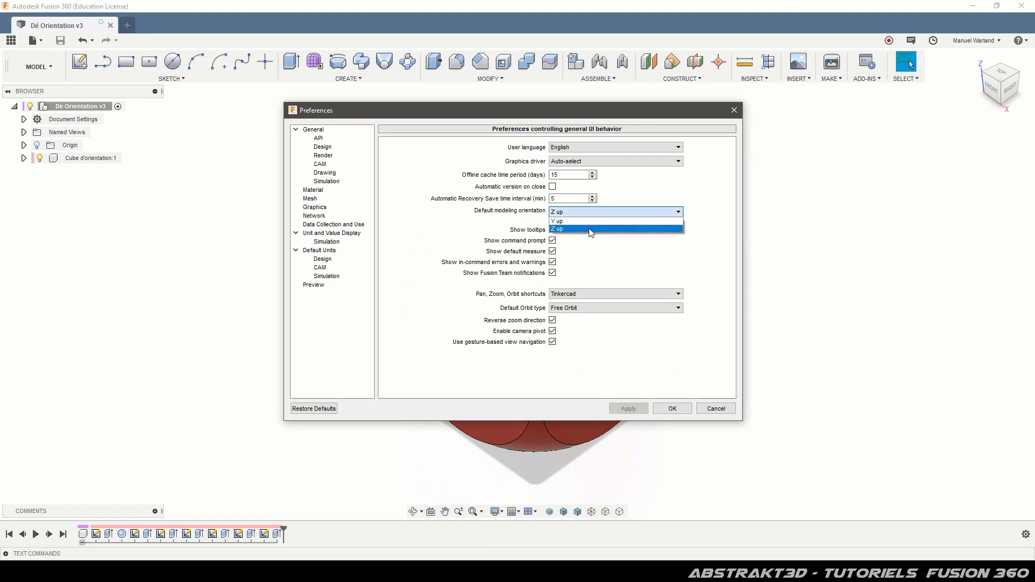
left_click(585, 230)
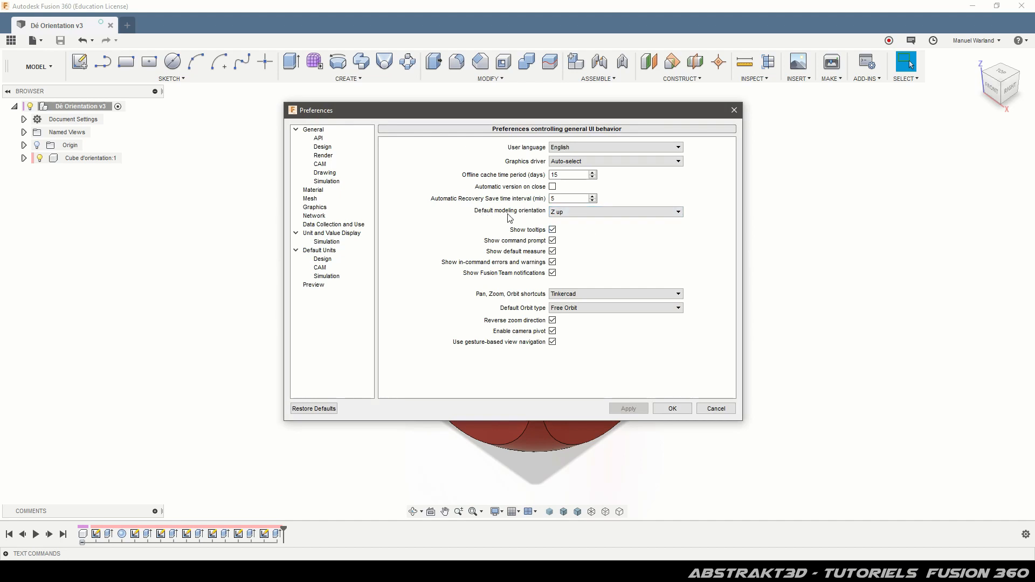
left_click(678, 411)
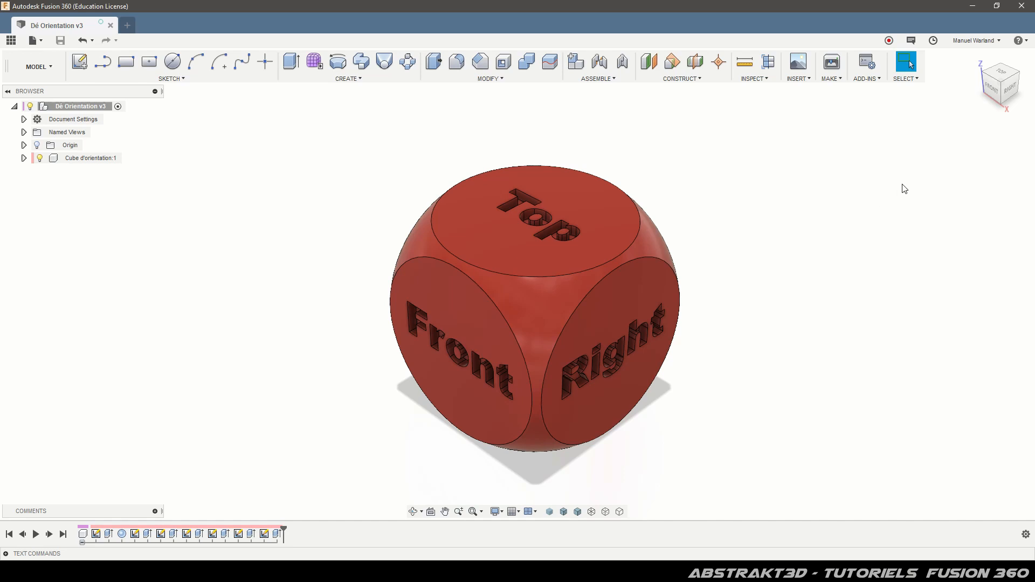
Step: Examine the labelled orientation cube from several angles, comparing its faces with the view cube and shifting the component slightly
mouse_move(976, 61)
left_click(976, 62)
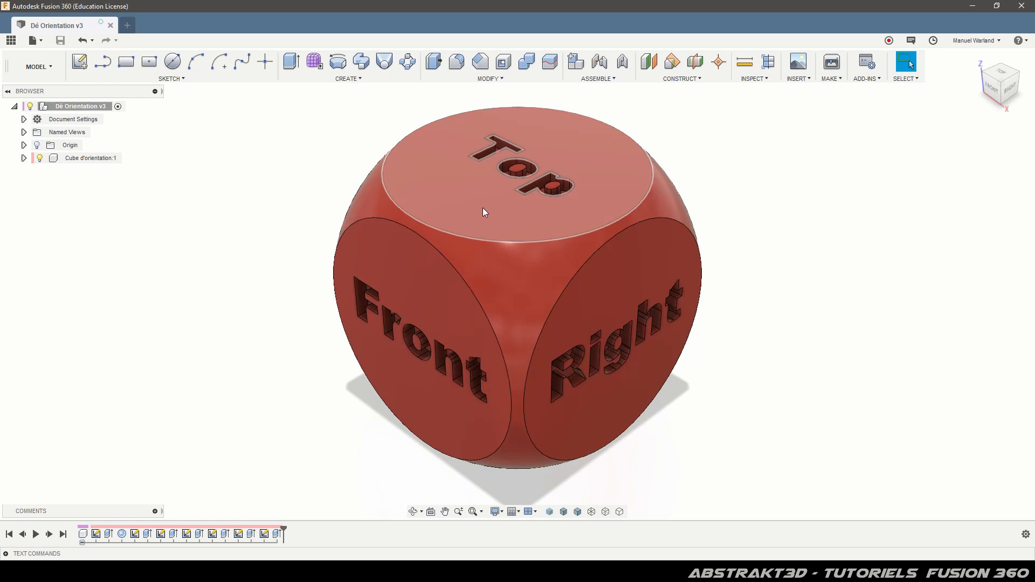
middle_click_drag(424, 306, 314, 342, "shift")
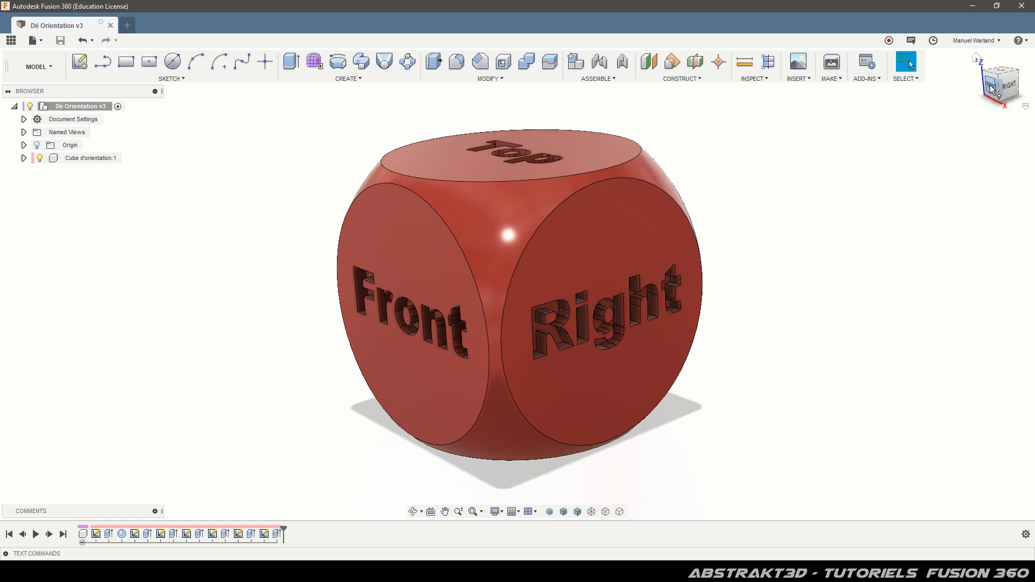
left_click_drag(994, 89, 987, 87)
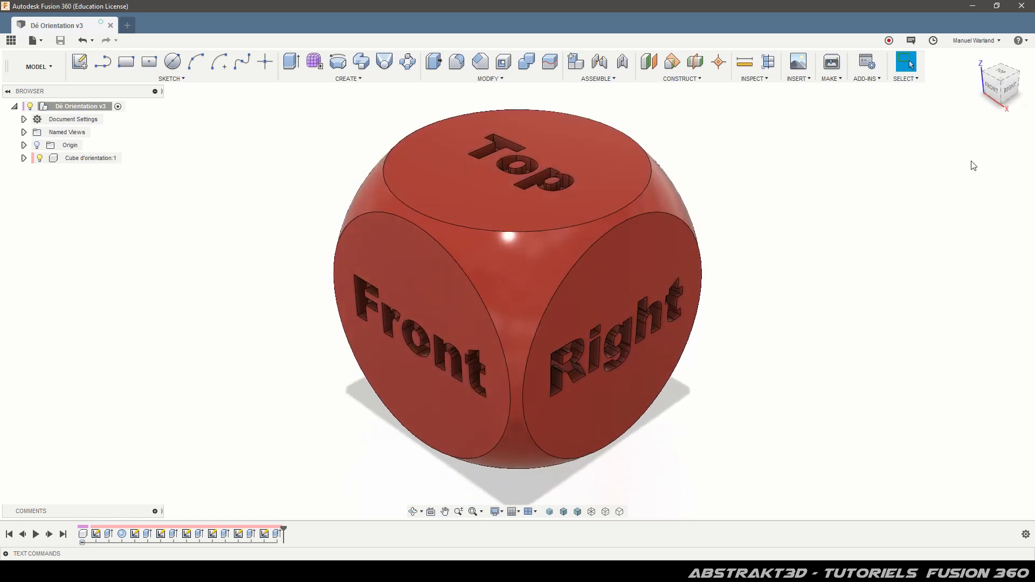
middle_click_drag(677, 378, 627, 244, "shift")
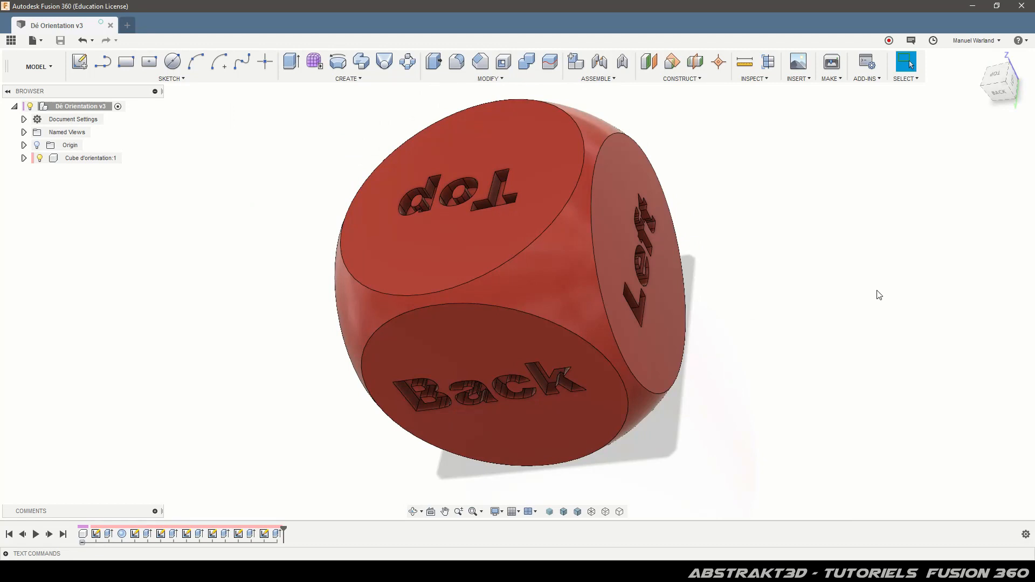
left_click_drag(572, 409, 509, 396)
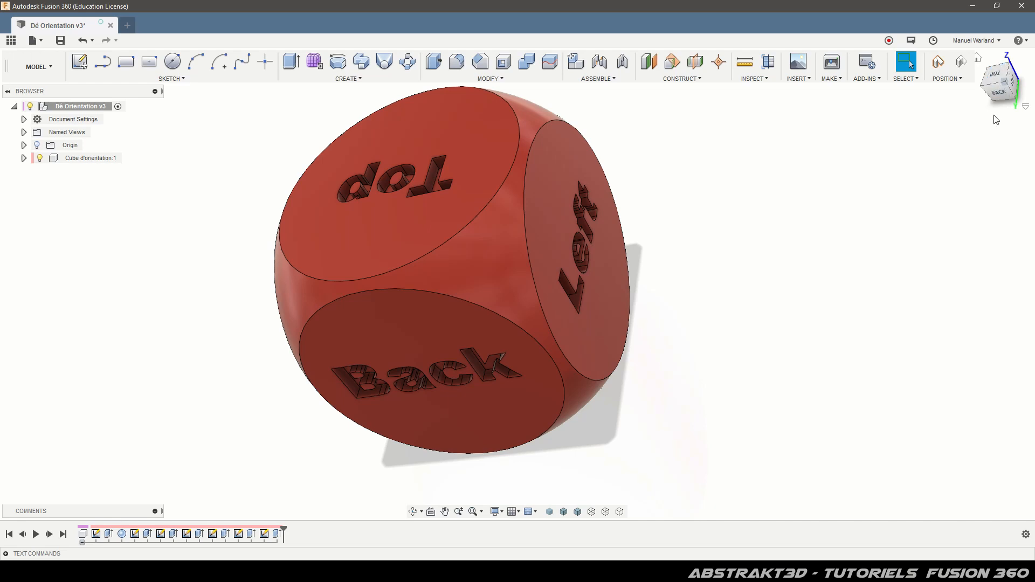
left_click_drag(835, 252, 724, 269)
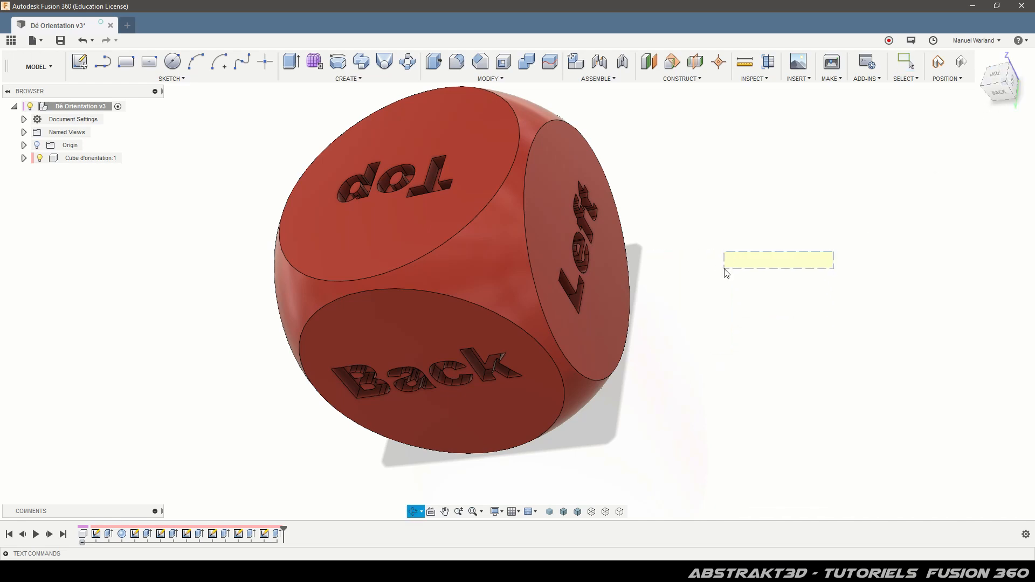
middle_click_drag(742, 338, 585, 439, "shift")
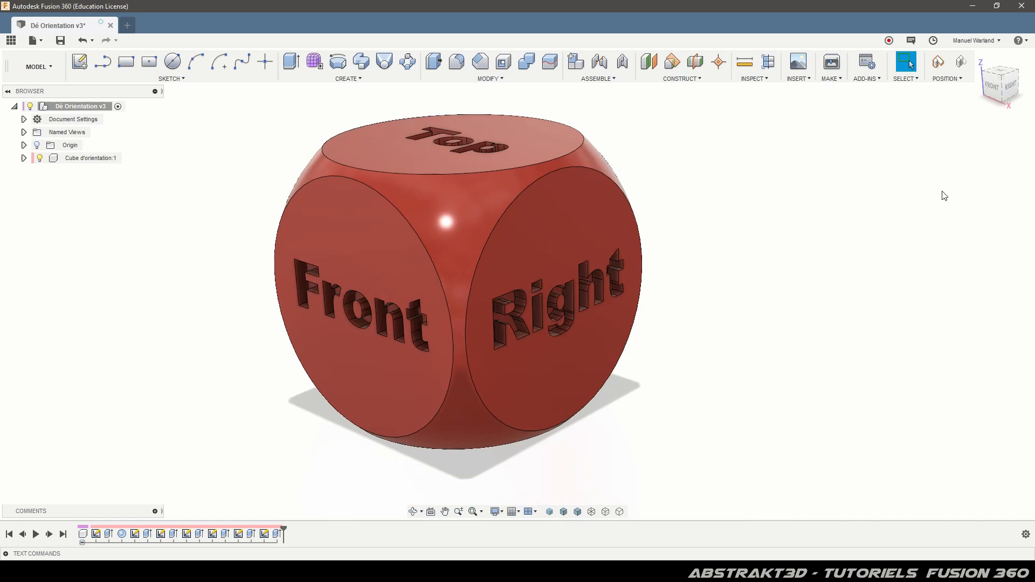
Step: View the cube's Front, Left, Back, Right and Top faces squarely in turn, finishing on the front view
left_click(995, 89)
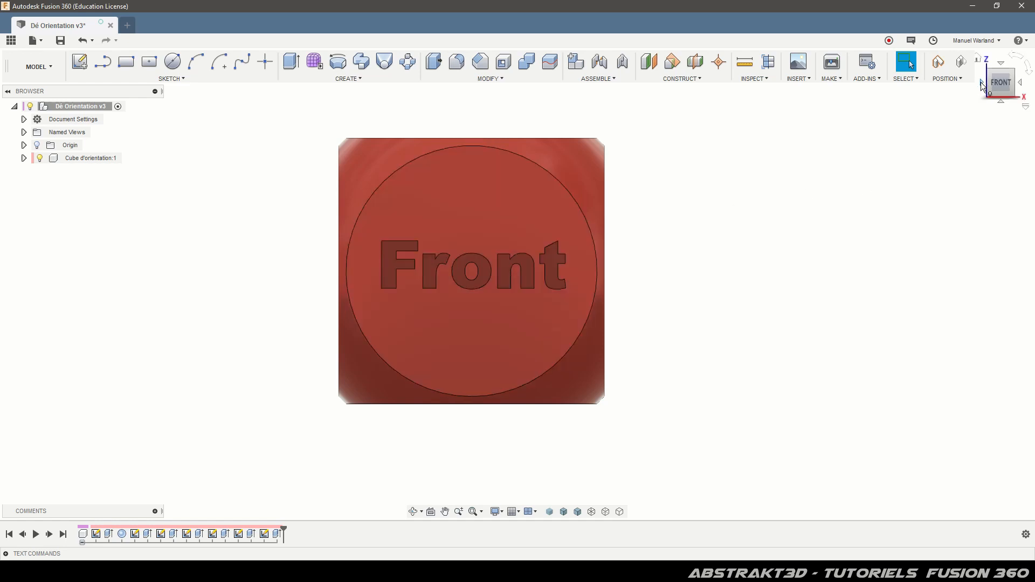
left_click(982, 84)
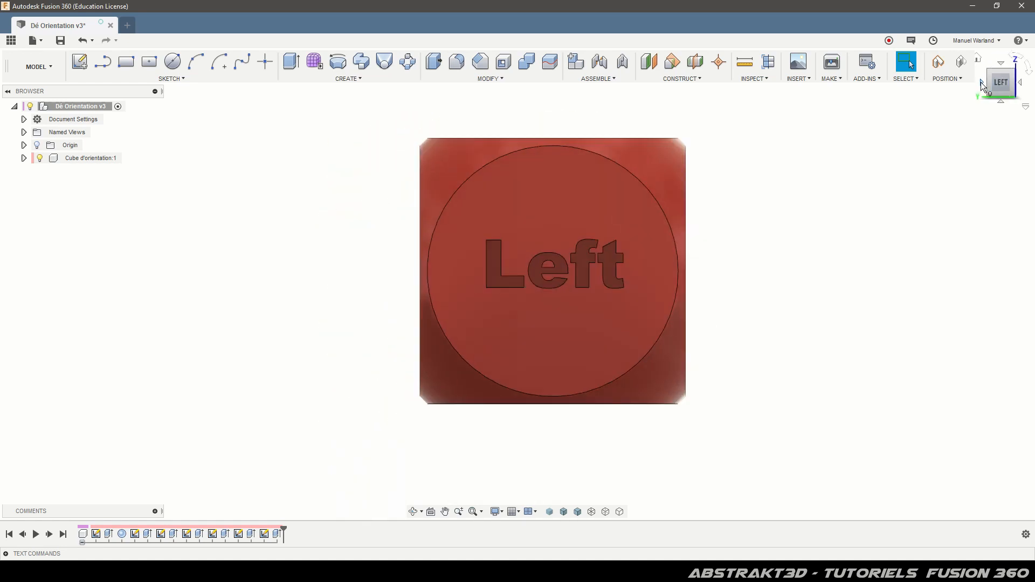
left_click(983, 85)
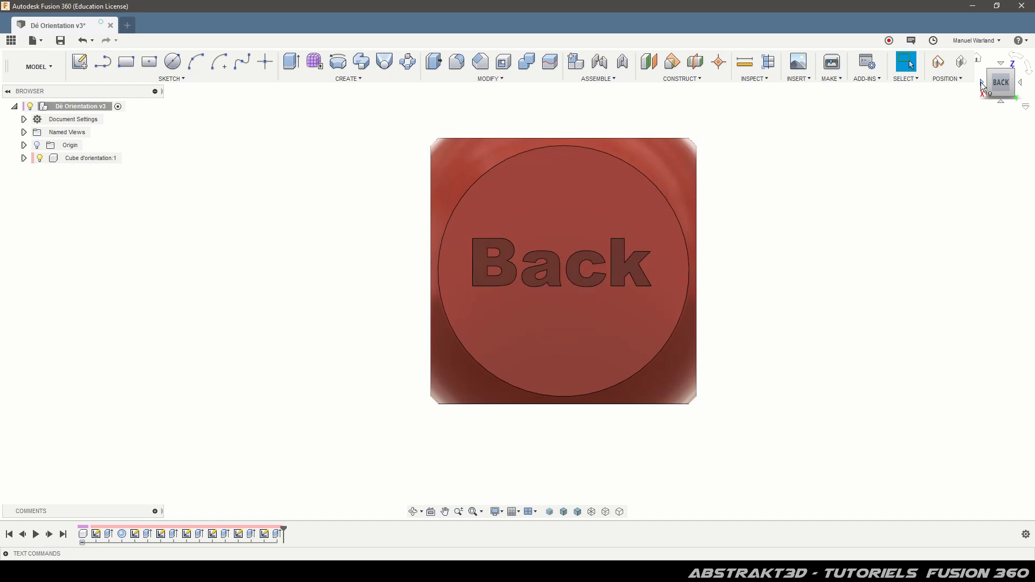
left_click(982, 81)
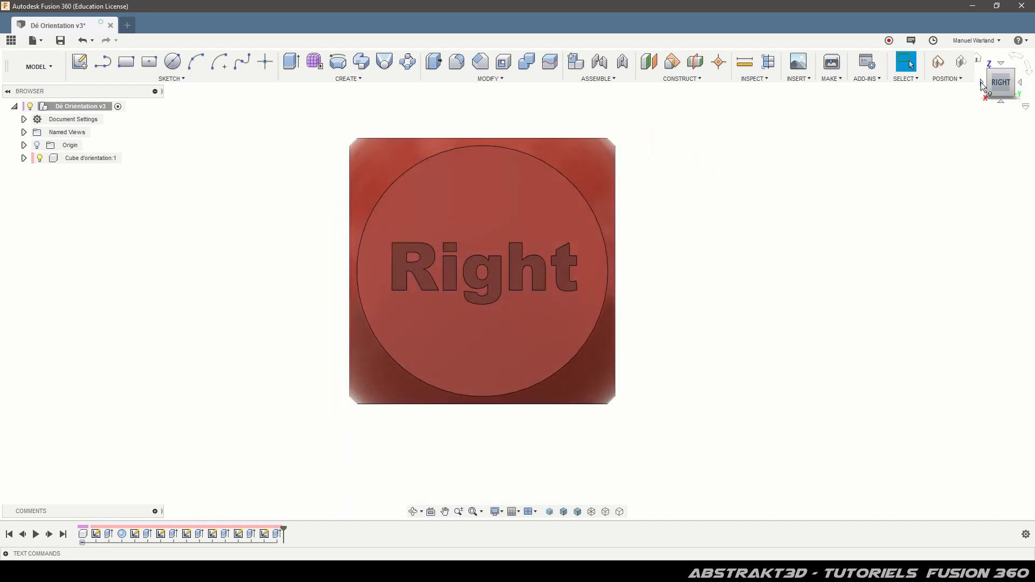
left_click(981, 82)
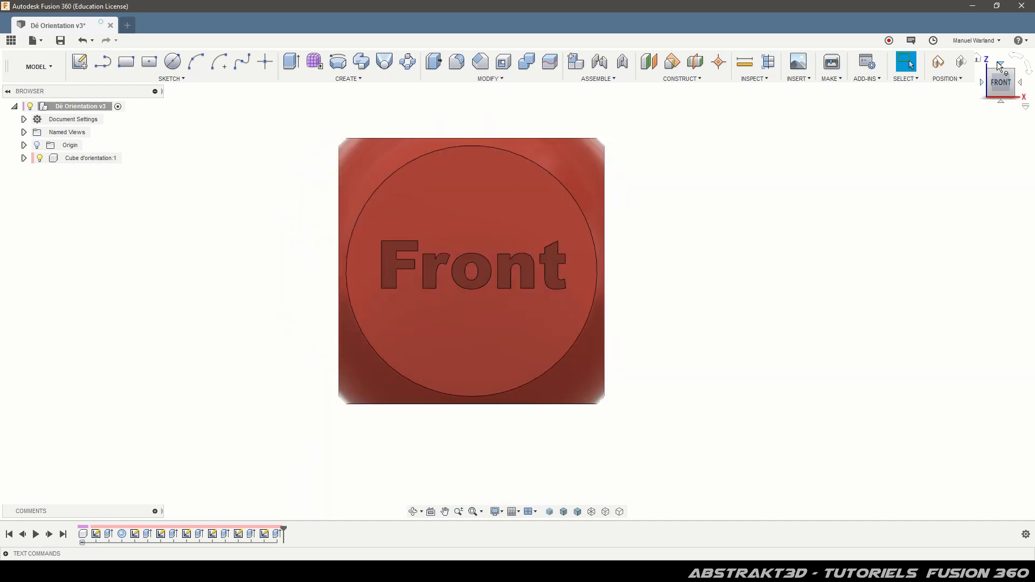
left_click(1002, 65)
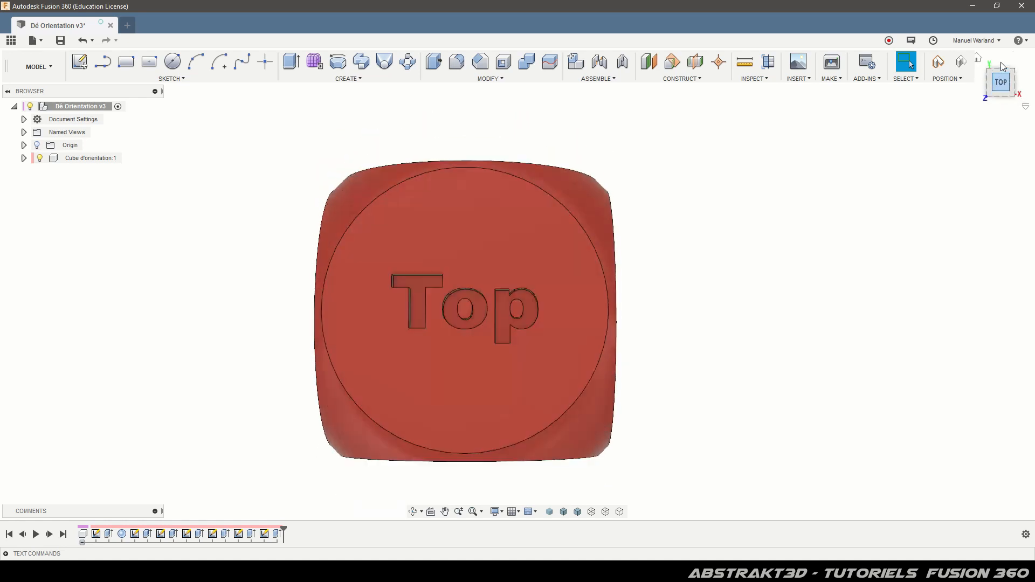
left_click(1002, 65)
left_click(1003, 65)
left_click(1002, 65)
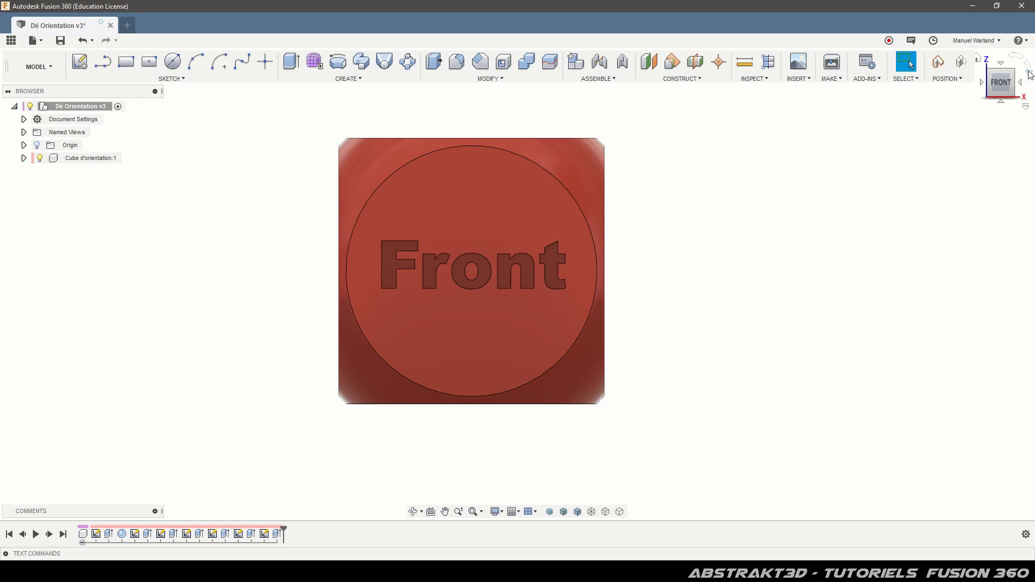
Step: Roll the front view clockwise through a full turn in 90-degree increments
left_click(1030, 74)
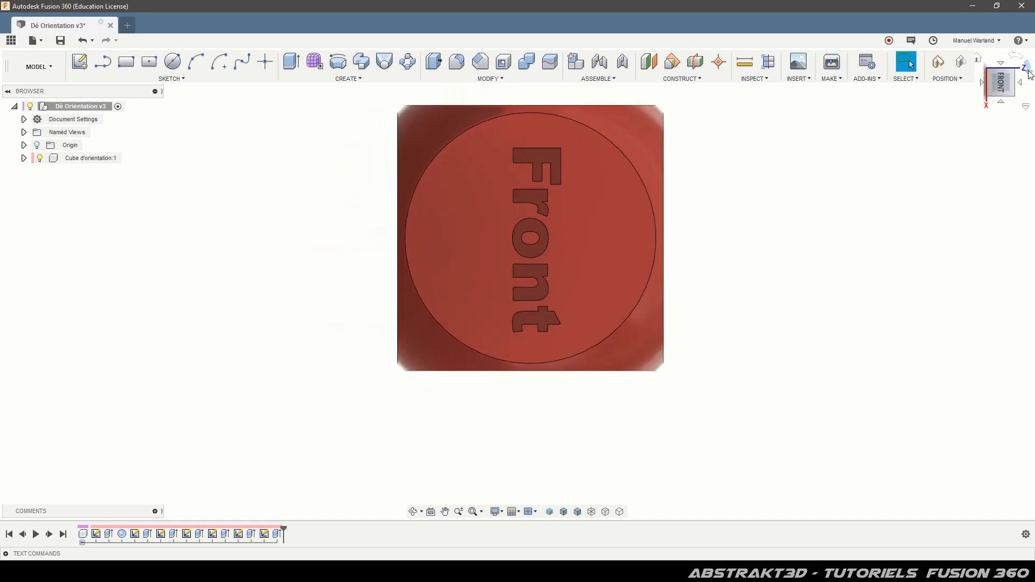
left_click(1031, 74)
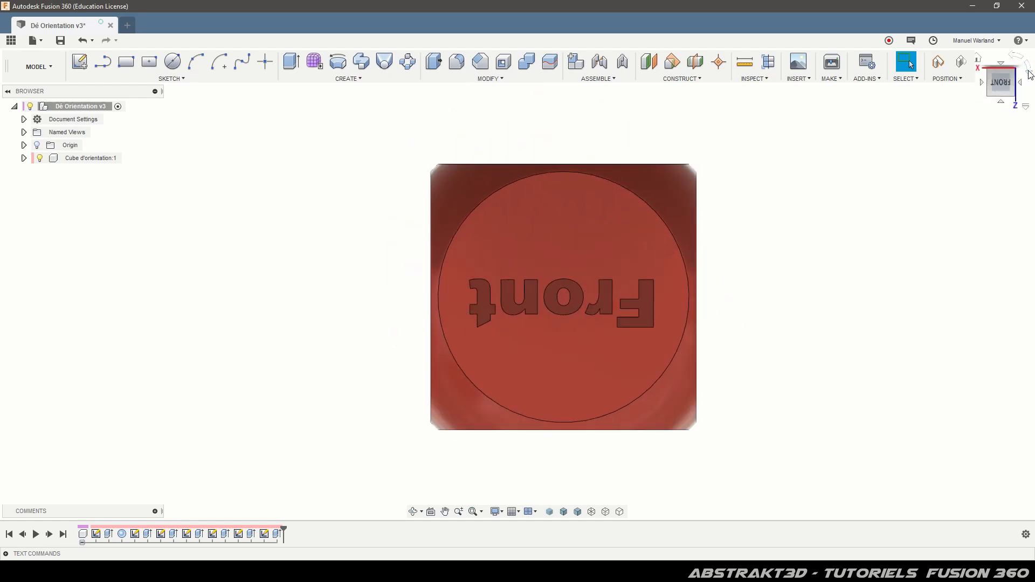
left_click(1030, 74)
left_click(1031, 75)
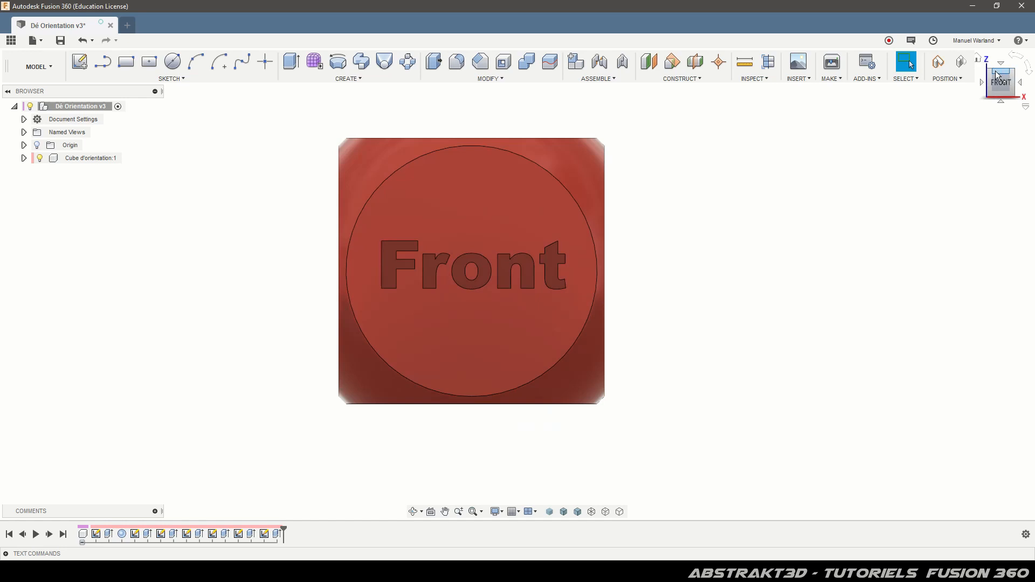
Step: Examine the cube from its edge and corner viewpoints, finishing with the Top, Front and Right faces in view and the whole model fitted
left_click(1002, 76)
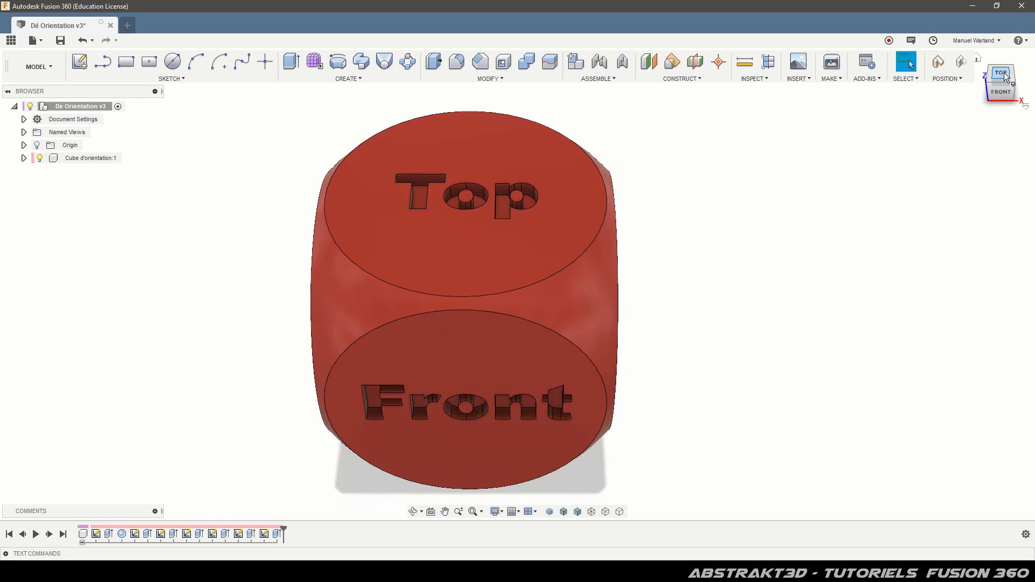
left_click(1005, 67)
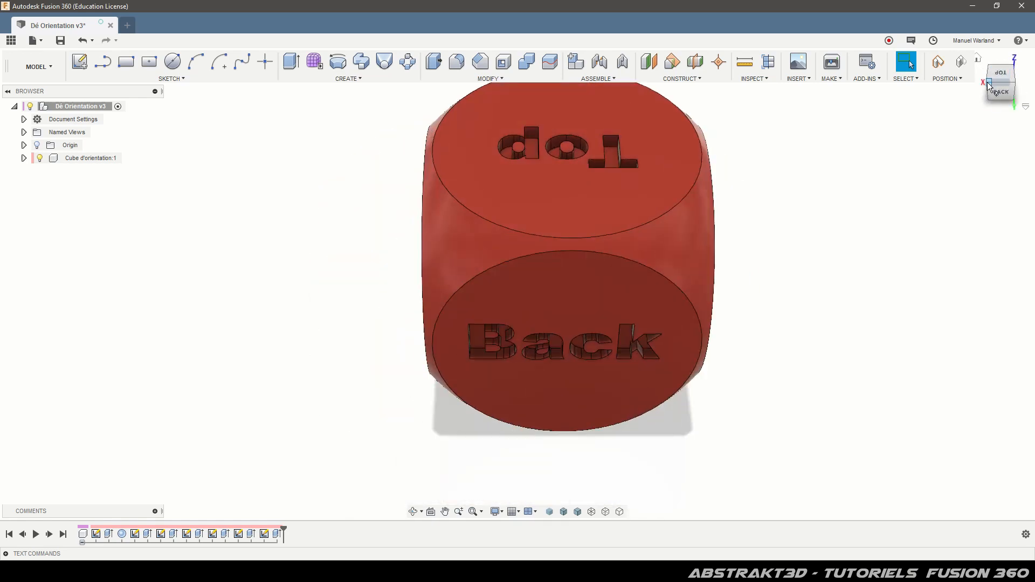
left_click(990, 86)
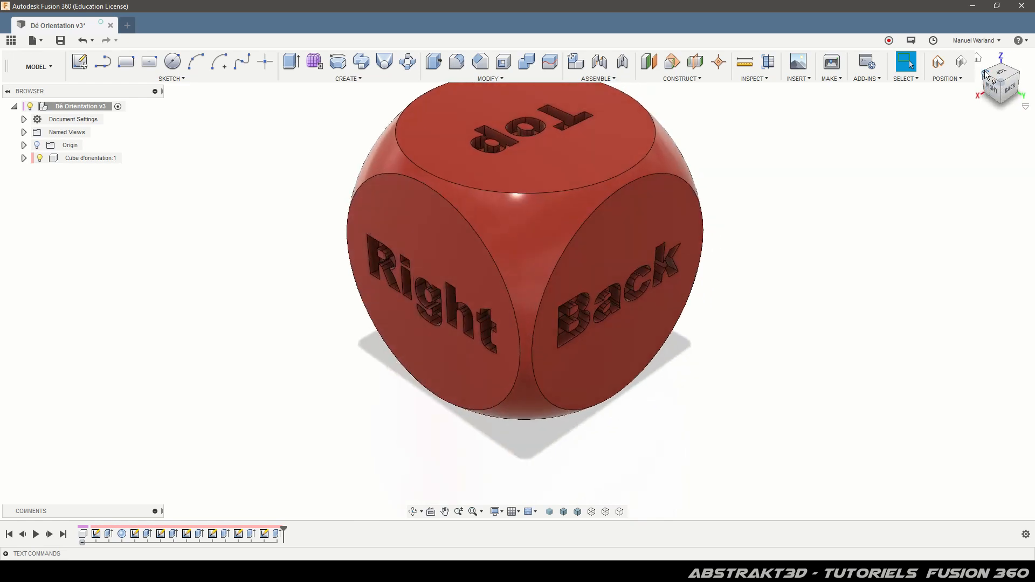
left_click(983, 70)
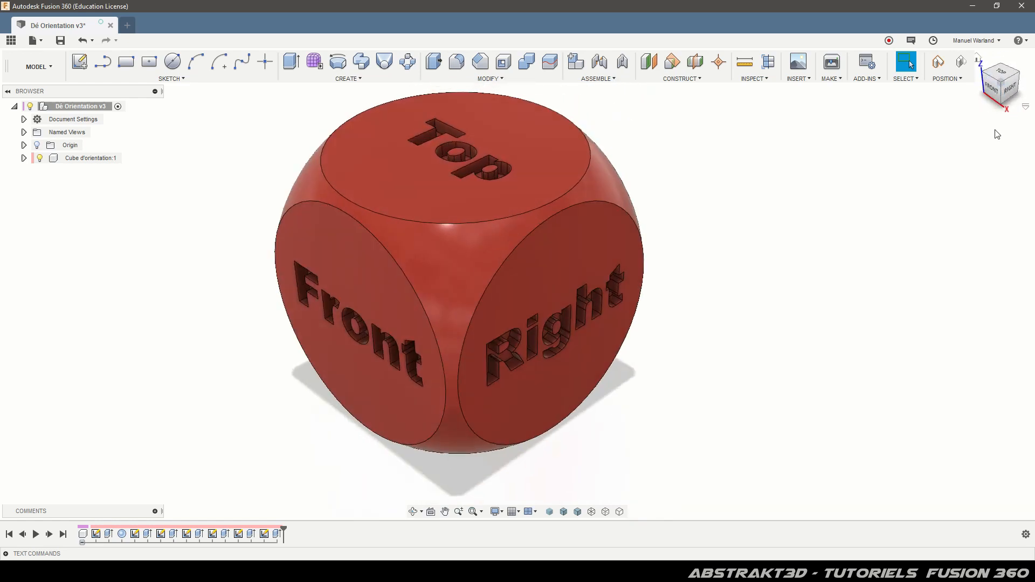
left_click(987, 74)
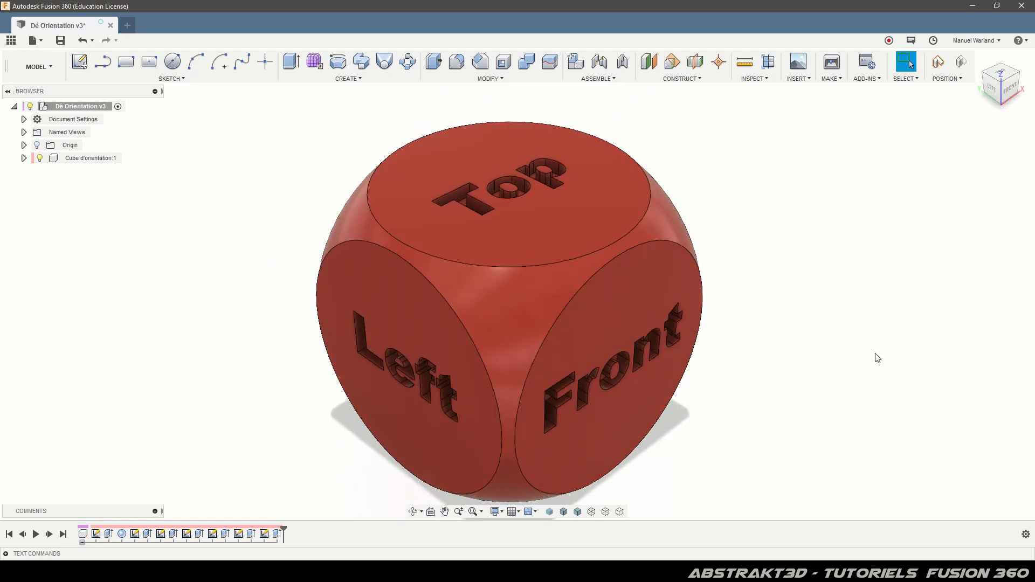
middle_click_drag(836, 377, 761, 294, "shift")
key("F6")
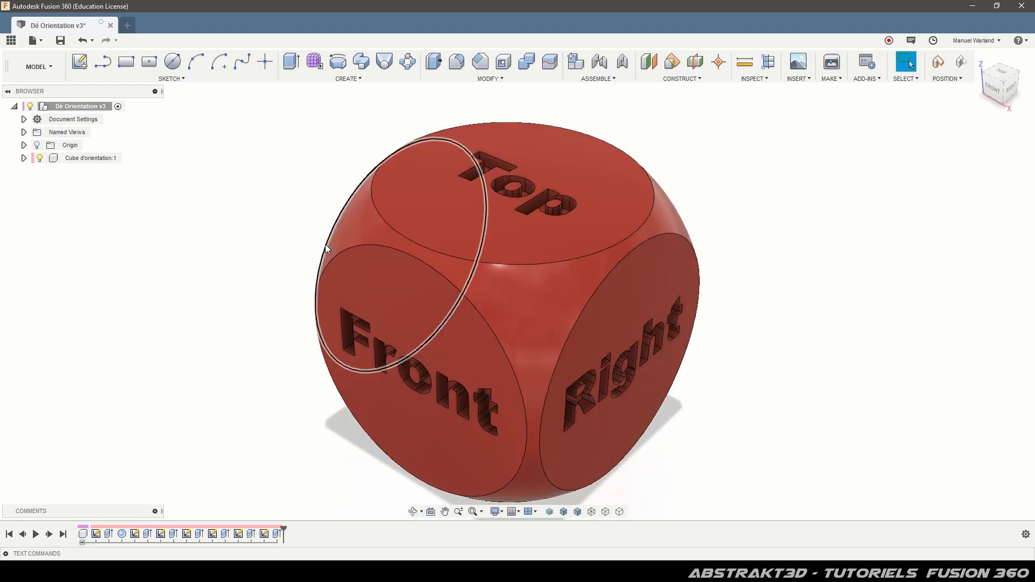
scroll(678, 296, "down", 2)
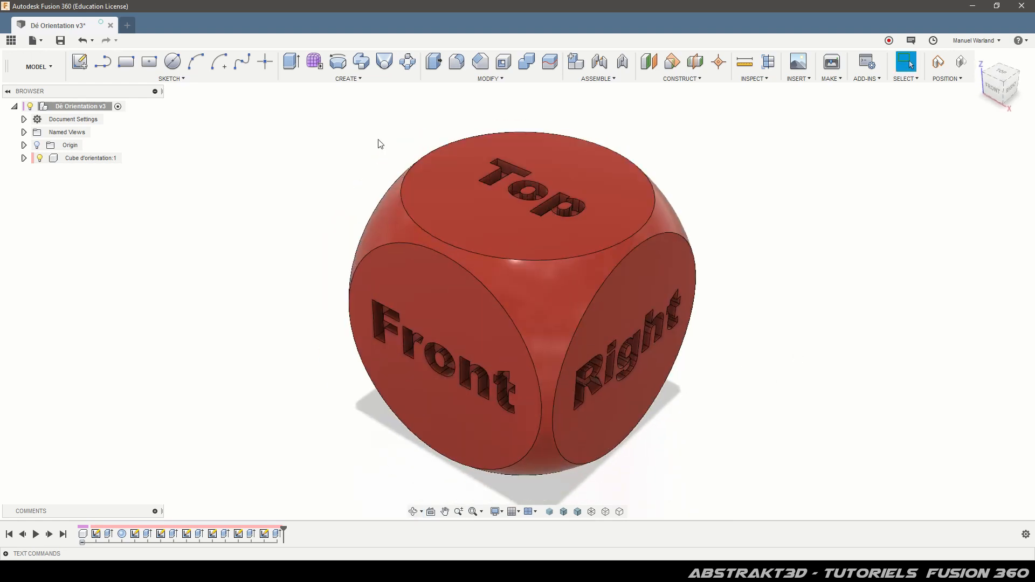
Step: Create a new design and bring up the Exercice_01 drawing in the PDF viewer, with the model in its home view
left_click(129, 27)
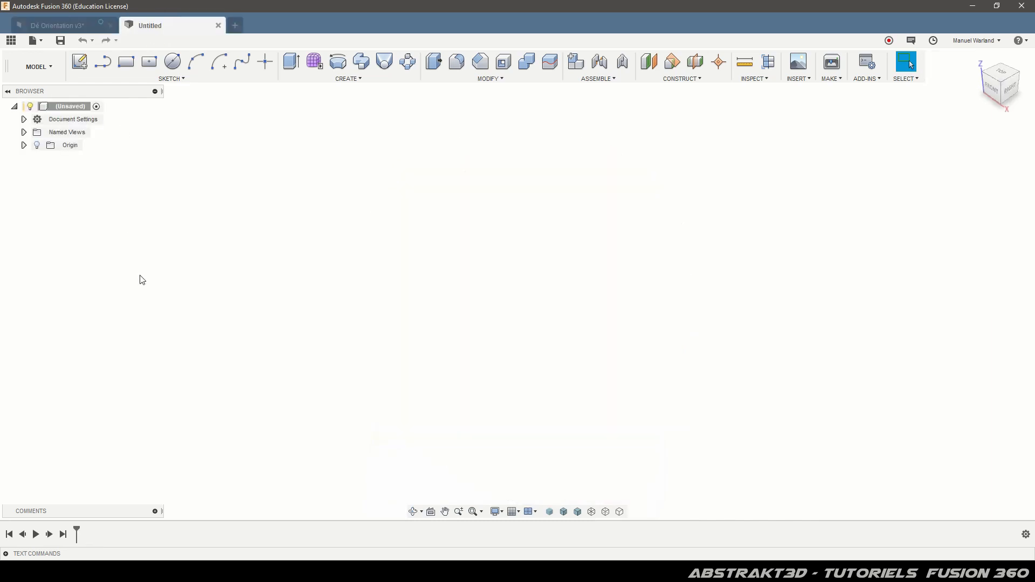
left_click(717, 572)
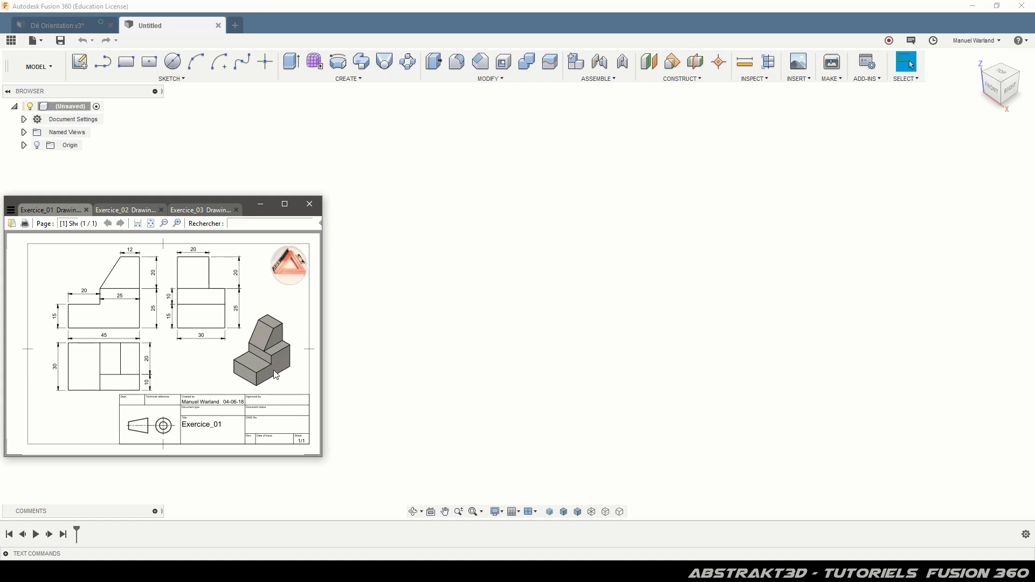
left_click(977, 58)
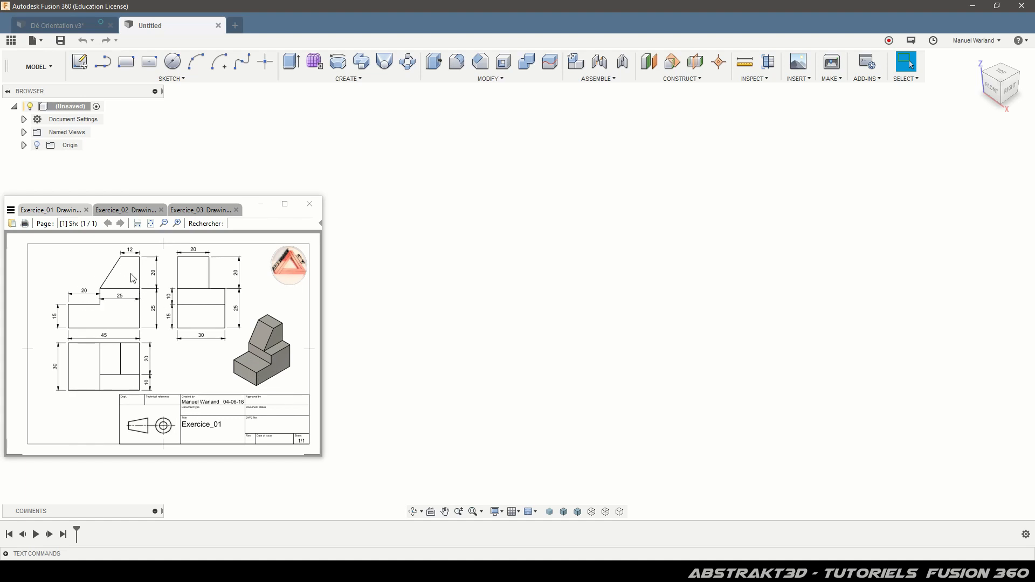
Step: Orient the model to the right view and start a sketch on the origin plane facing it
left_click(81, 276)
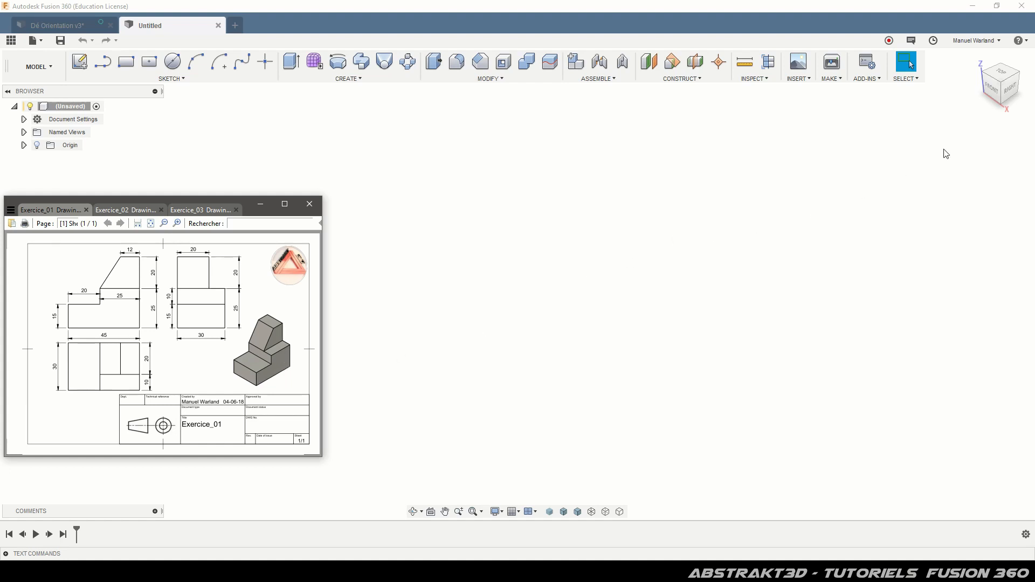
left_click(1012, 92)
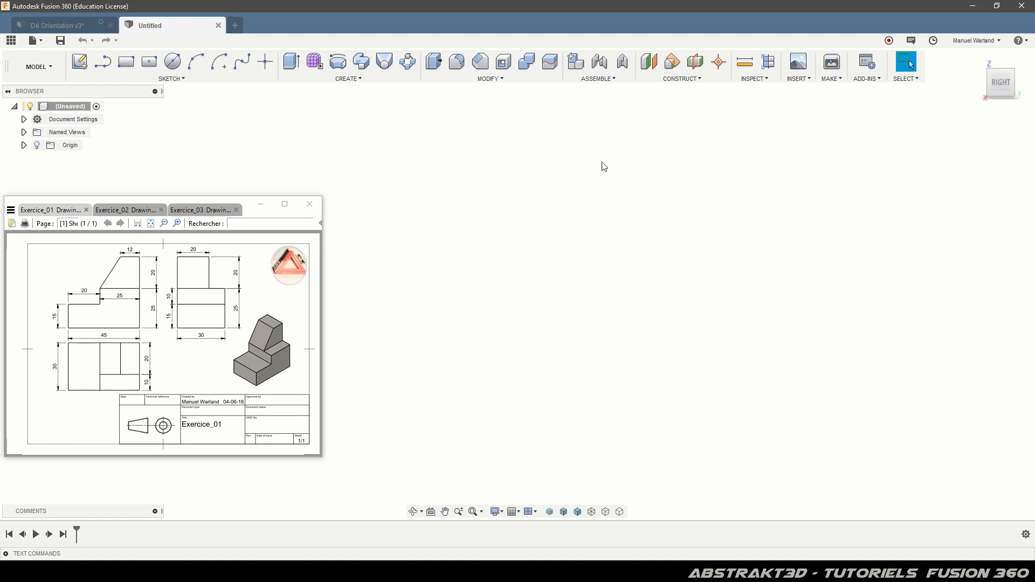
left_click(81, 61)
left_click(560, 250)
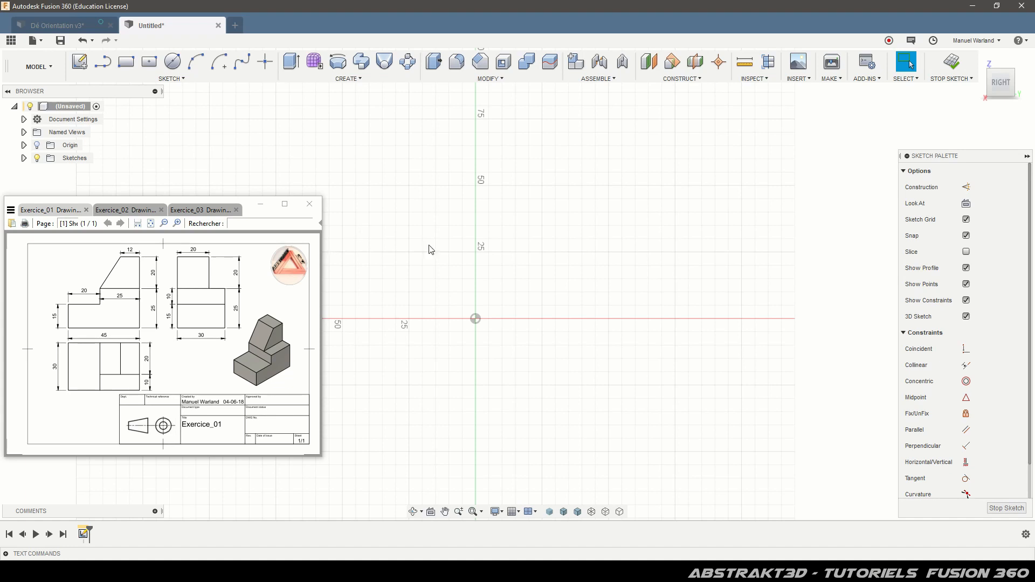
Step: Sketch a closed stepped side profile with a slanted upper edge from the origin, about 65 mm wide and 52 mm high
left_click(445, 512)
mouse_move(501, 381)
left_mouse_down()
mouse_move(659, 377)
mouse_move(669, 404)
mouse_move(678, 400)
left_mouse_up()
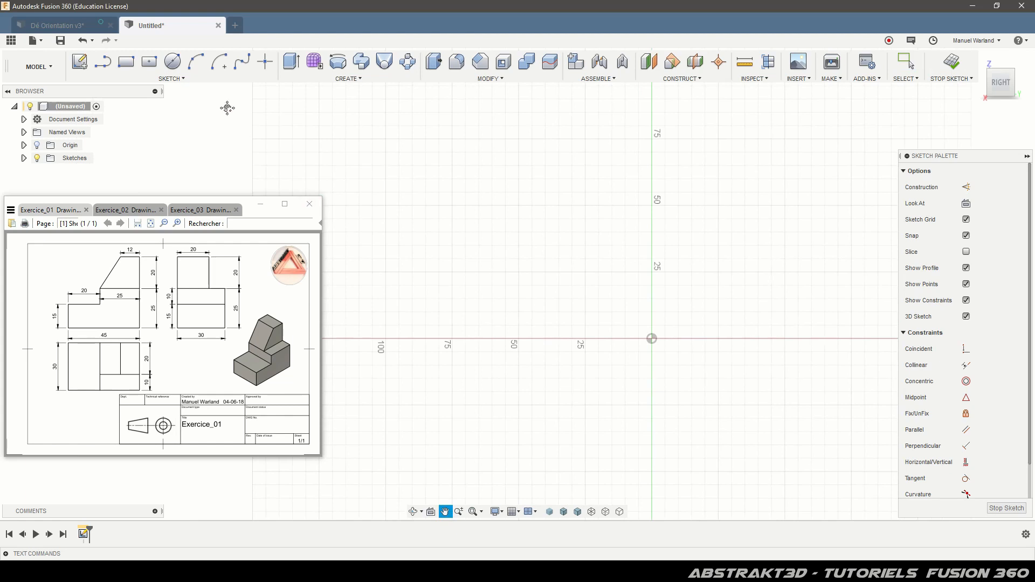
left_click(102, 62)
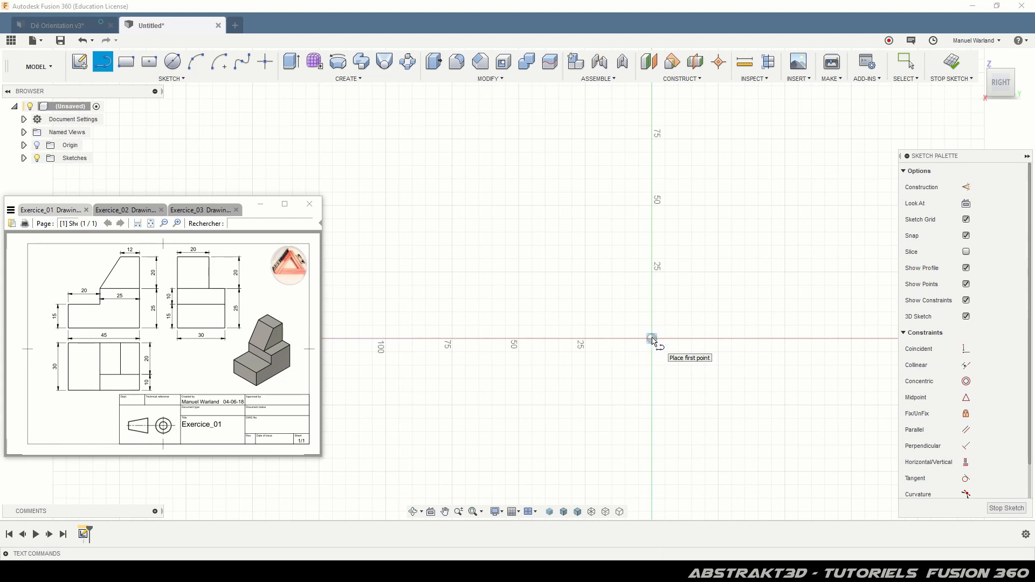
left_click(652, 339)
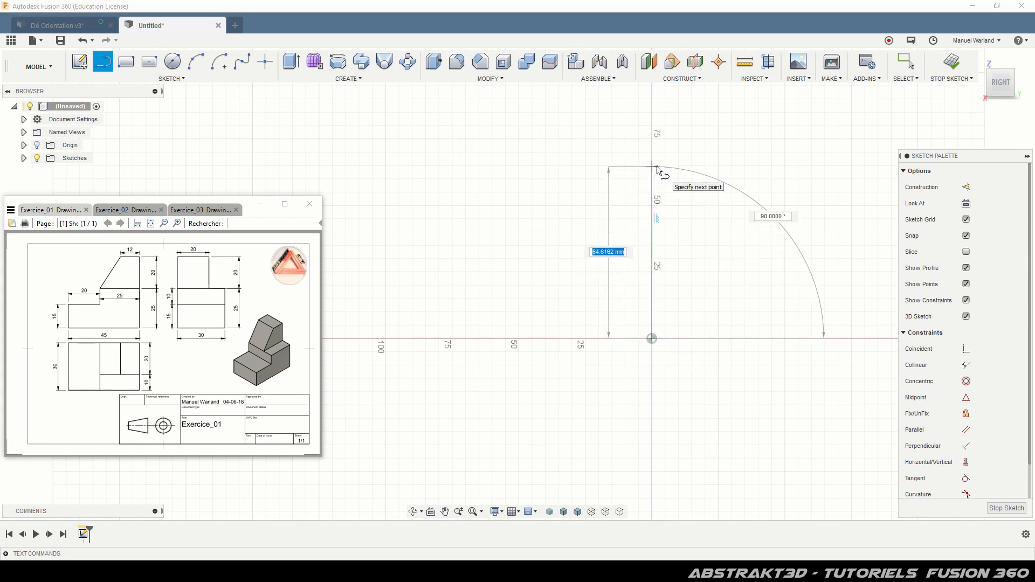
left_click(652, 200)
left_click(606, 199)
left_click(560, 260)
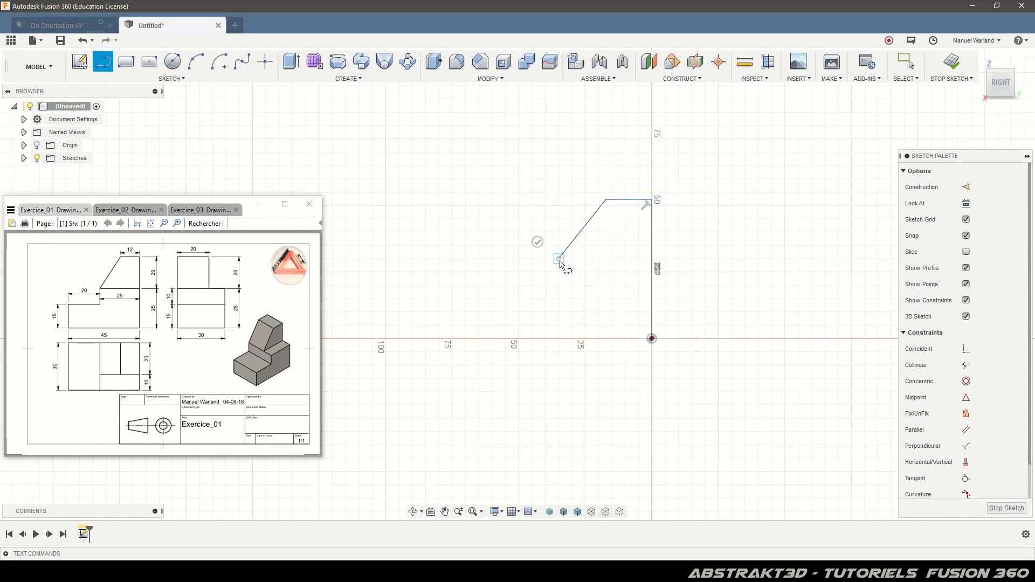
left_click(559, 285)
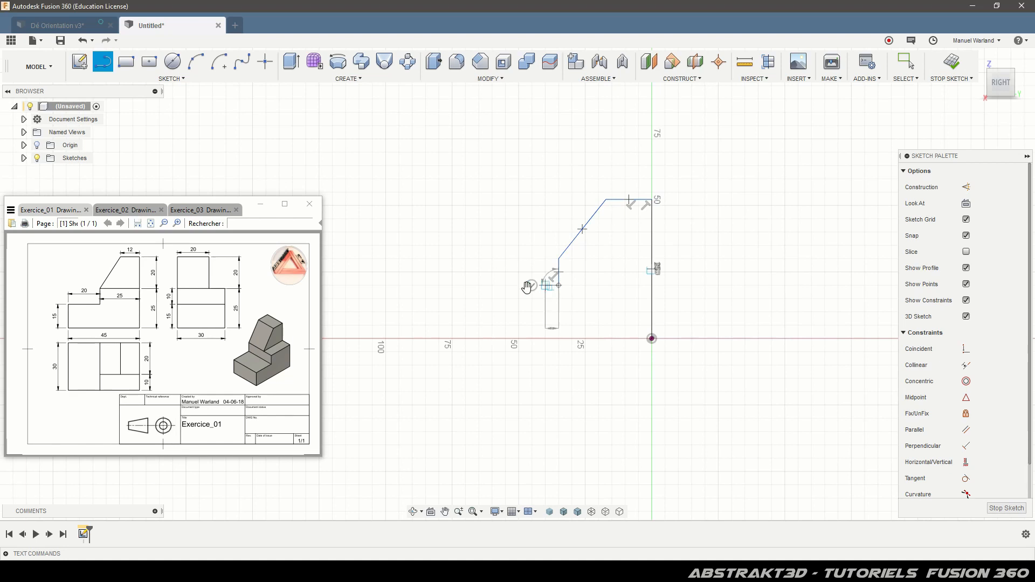
left_click(479, 285)
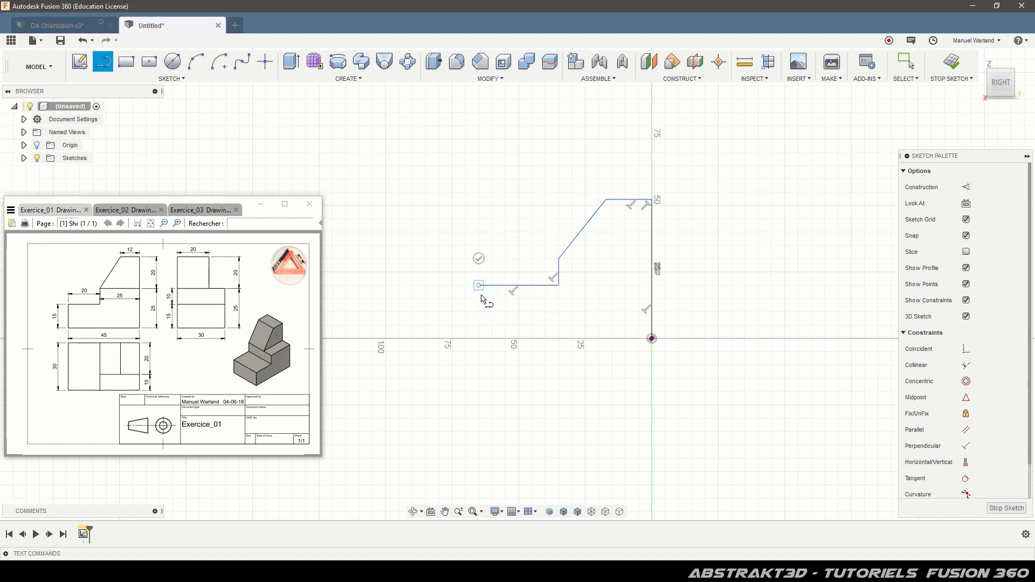
left_click(478, 339)
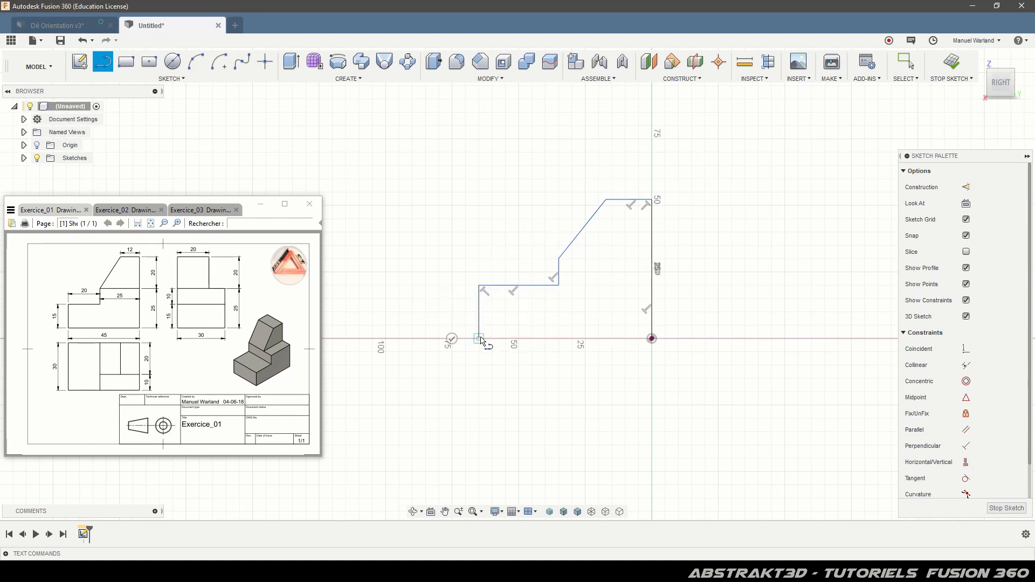
left_click(652, 339)
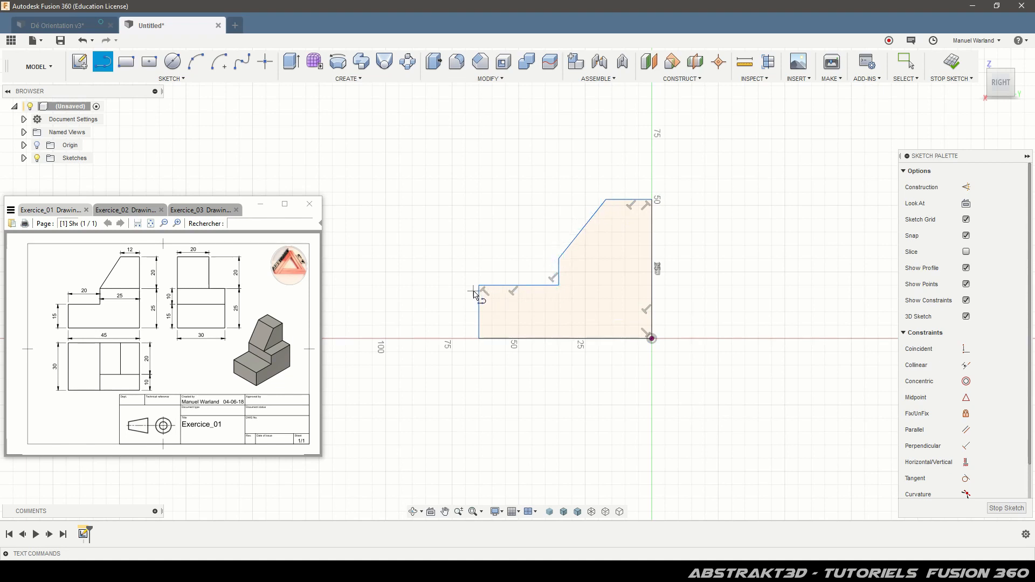
Step: Reshape the undimensioned profile by moving its outer left and top edges, and check the edges meeting at the origin
left_click(906, 62)
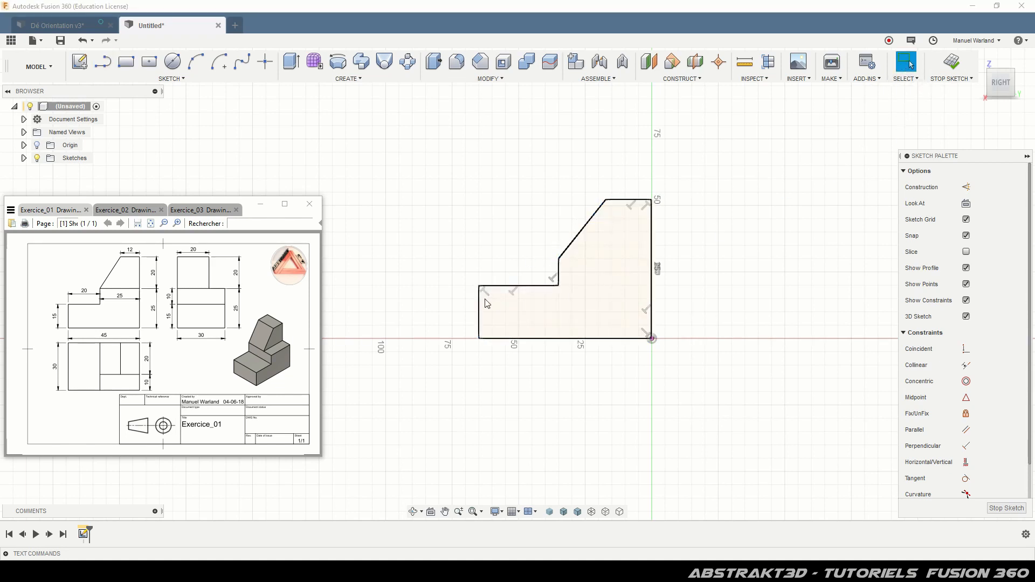
mouse_move(478, 303)
left_mouse_down()
mouse_move(448, 305)
mouse_move(499, 256)
mouse_move(502, 306)
left_mouse_up()
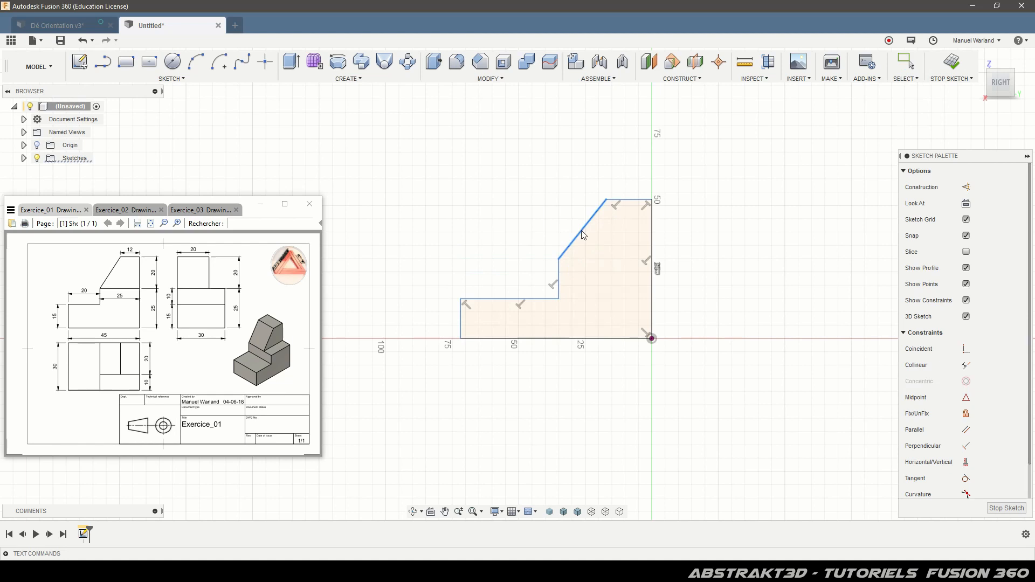
left_click_drag(630, 207, 610, 227)
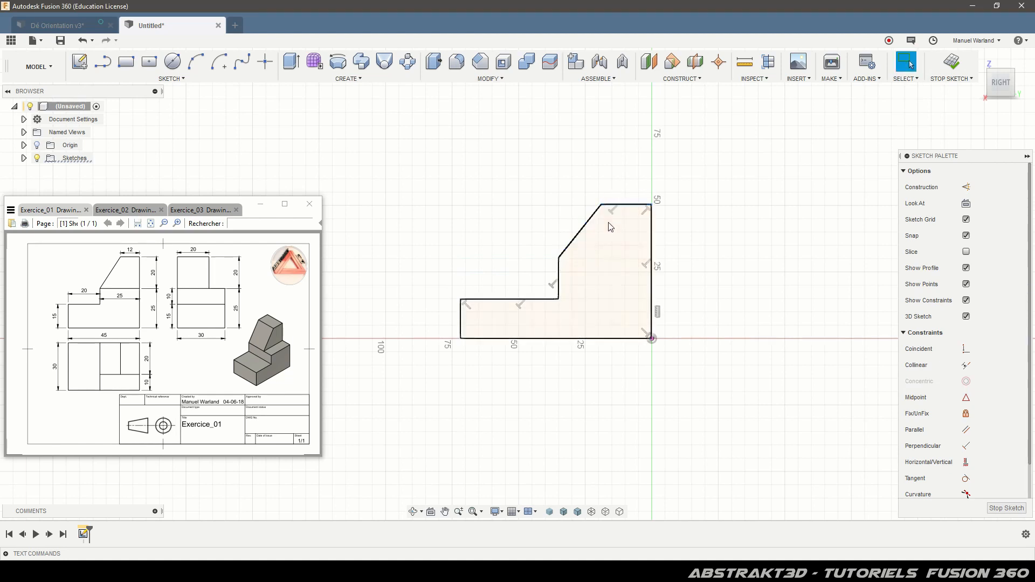
left_click(653, 288)
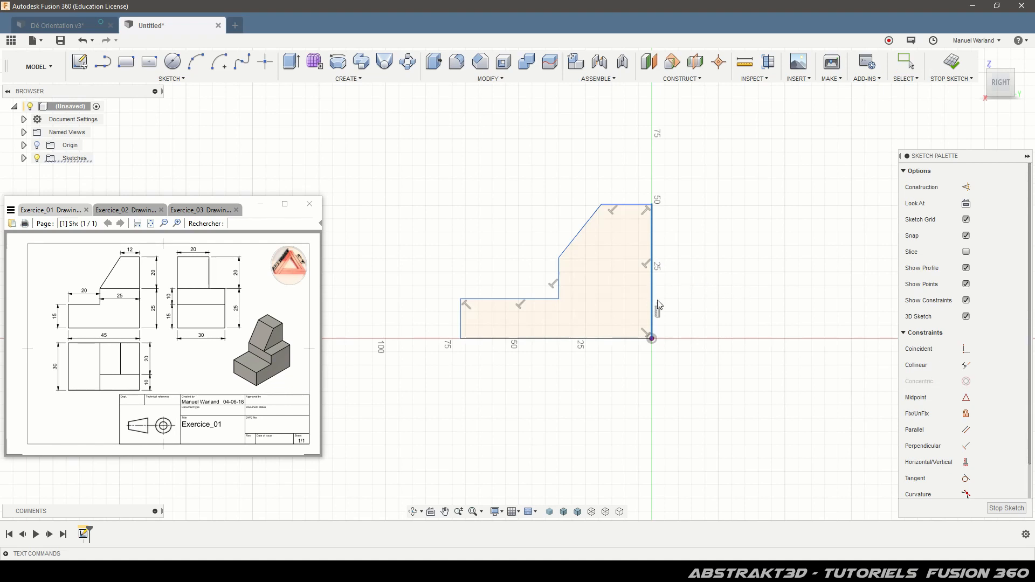
left_click(577, 339)
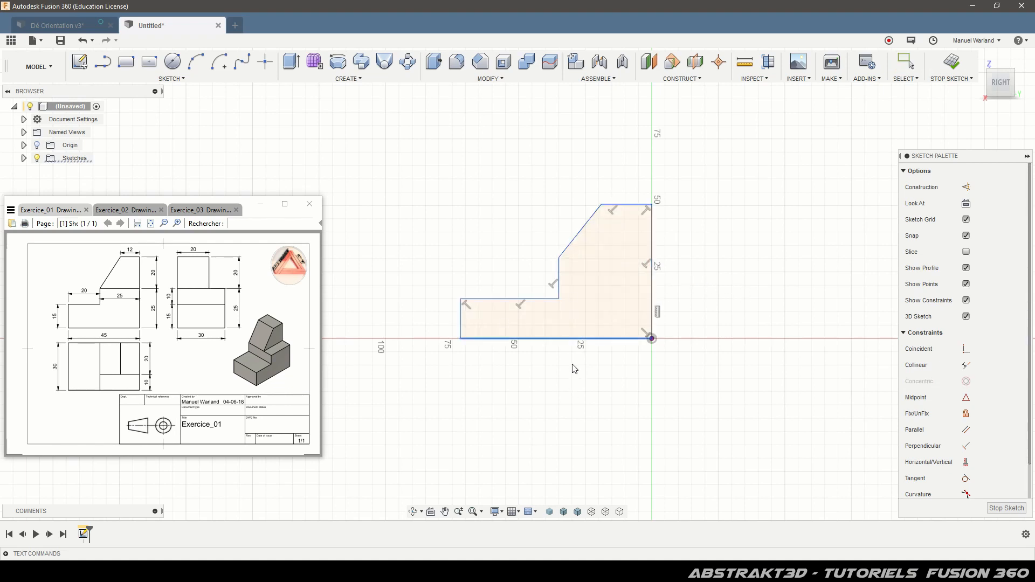
left_click(575, 376)
left_click(737, 279)
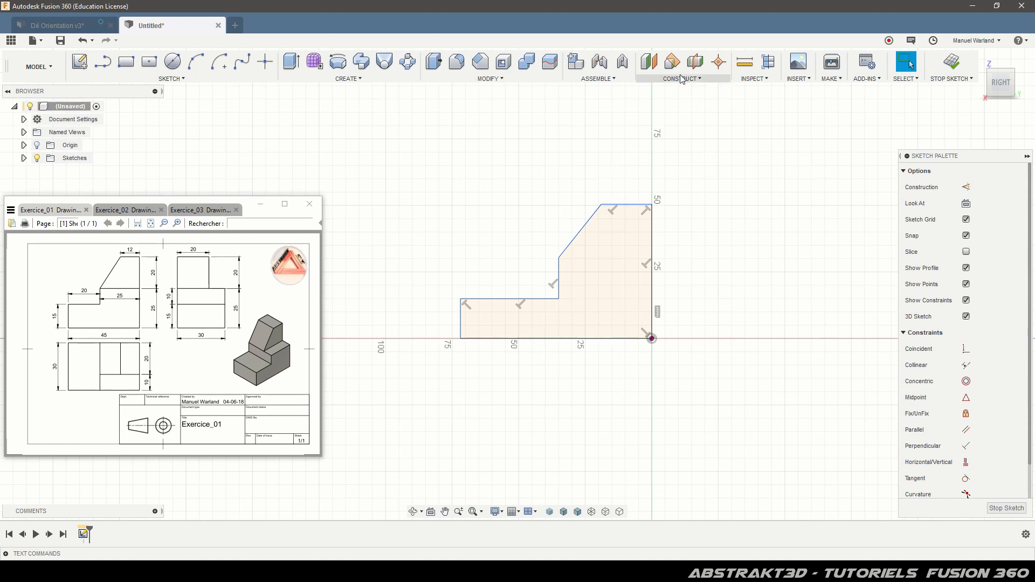
Step: Dimension the profile's full-height vertical edge at the origin to 45 mm
key("d")
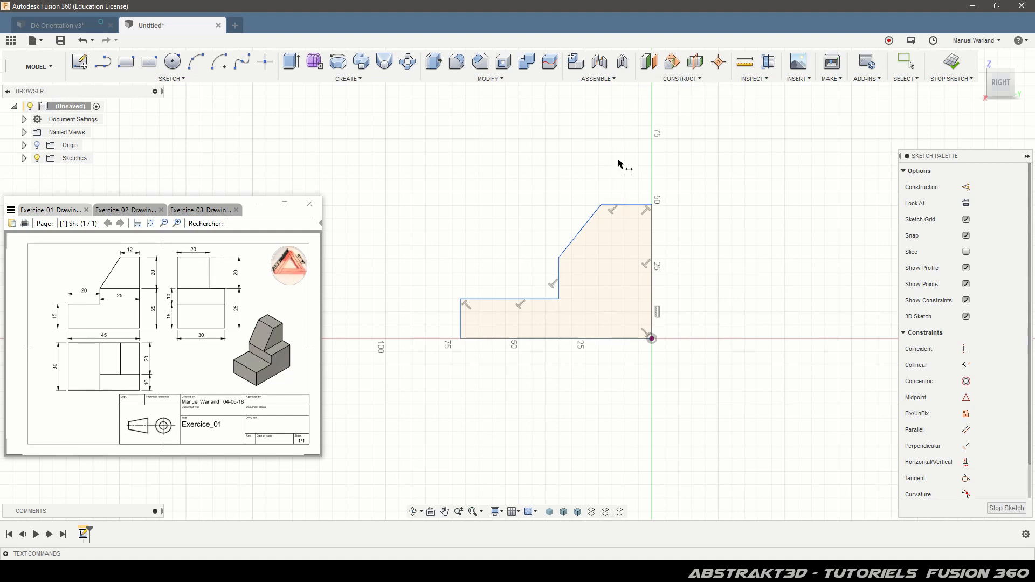
left_click(653, 288)
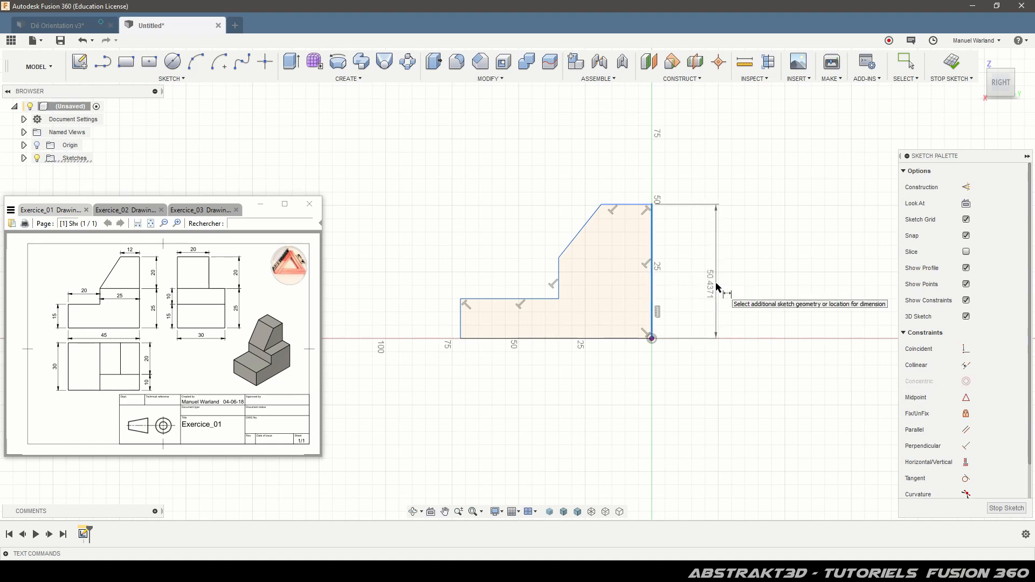
left_click(718, 287)
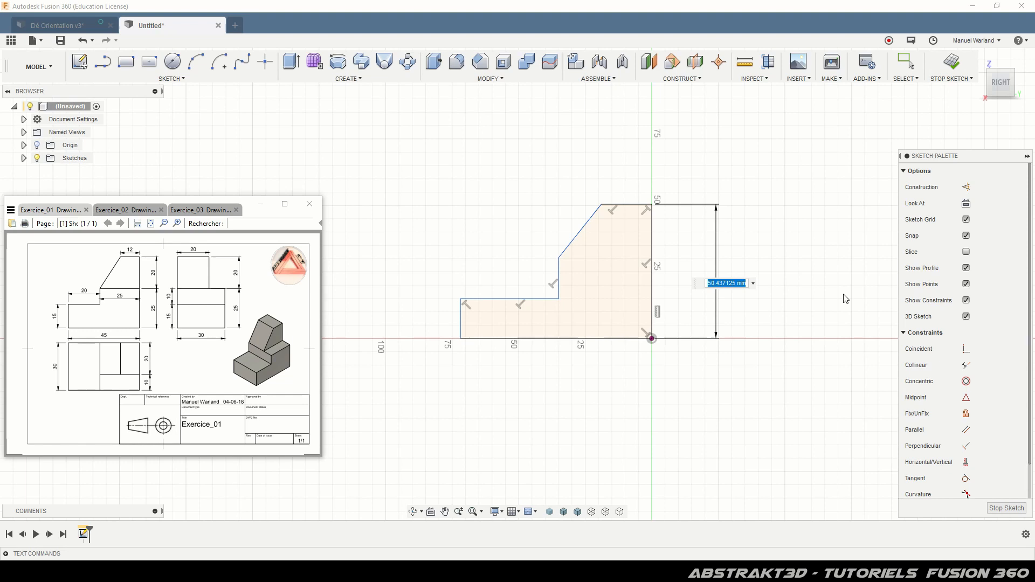
type("45")
key("Return")
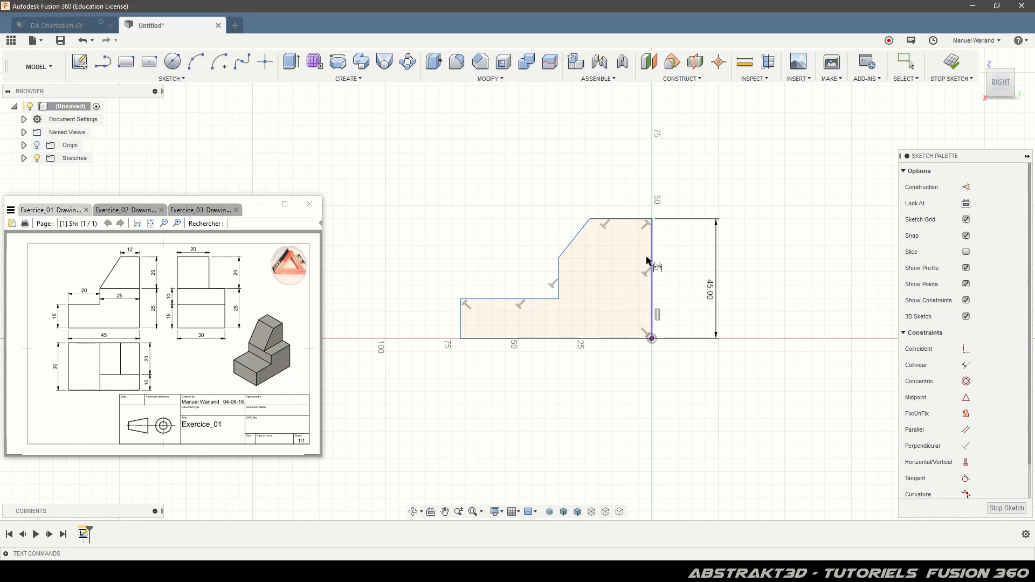
Step: Dimension the short horizontal edge at the top of the profile to 12 mm
left_click(623, 222)
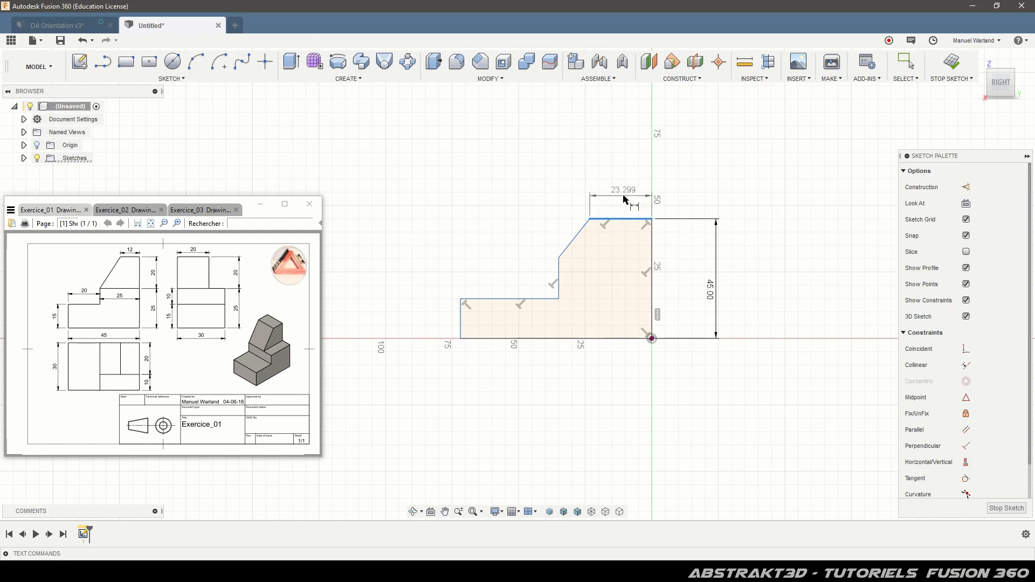
left_click(625, 199)
type("12")
key("Return")
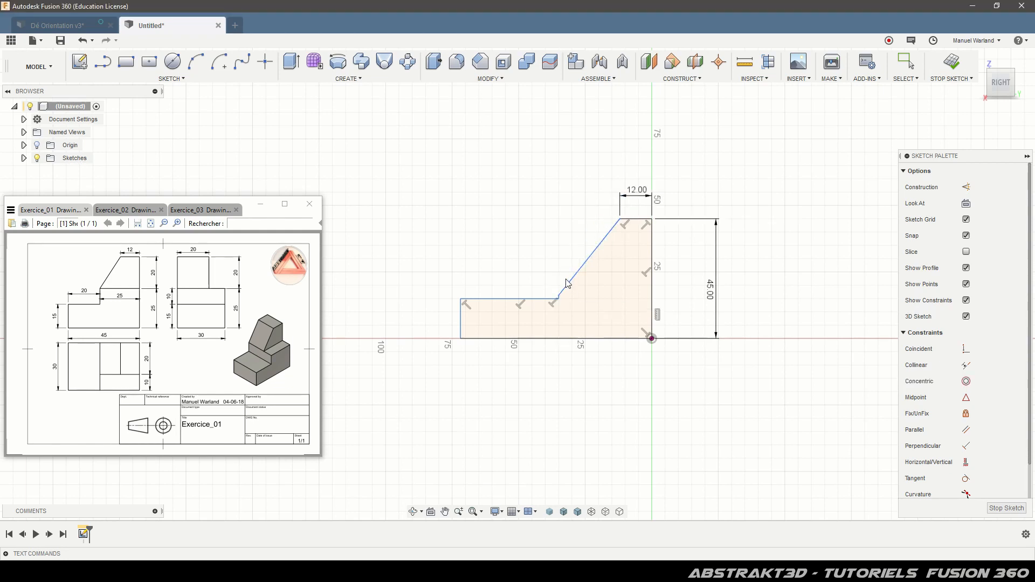
Step: Lower the horizontal step edge slightly and draw a horizontal line from the slant's lower end to the full-height vertical edge
key("Escape")
left_click_drag(536, 299, 535, 313)
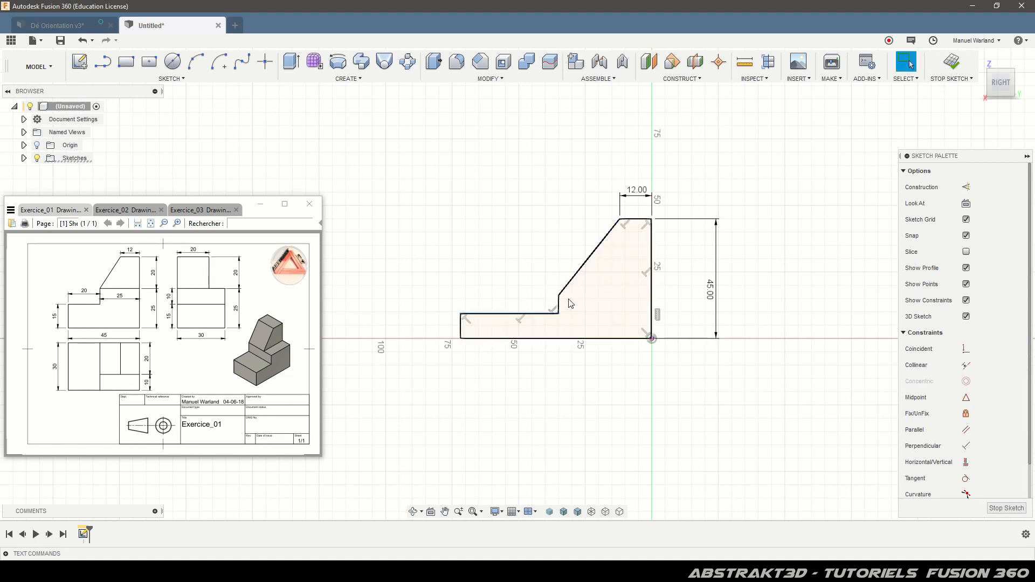
left_click(104, 64)
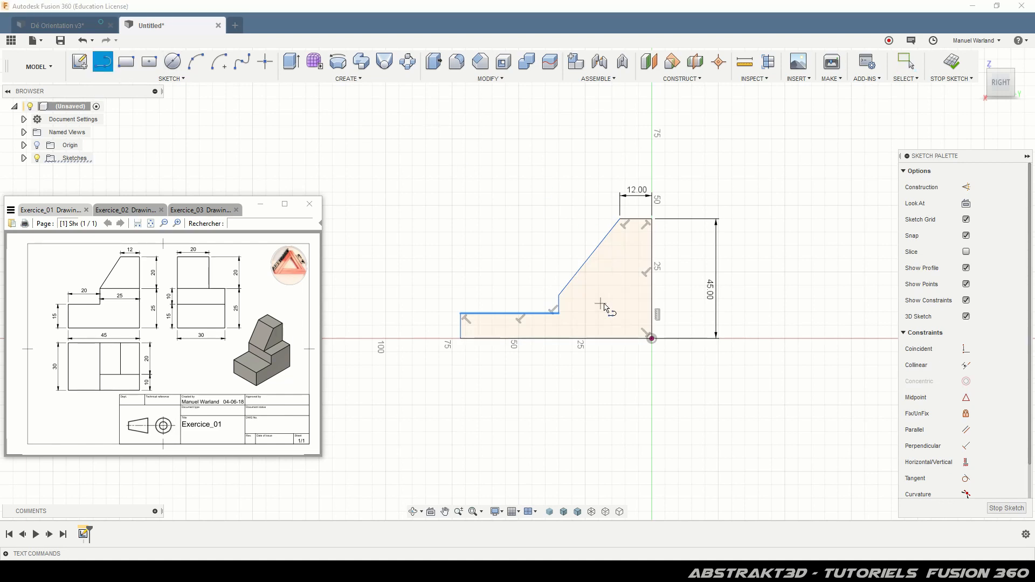
left_click(559, 295)
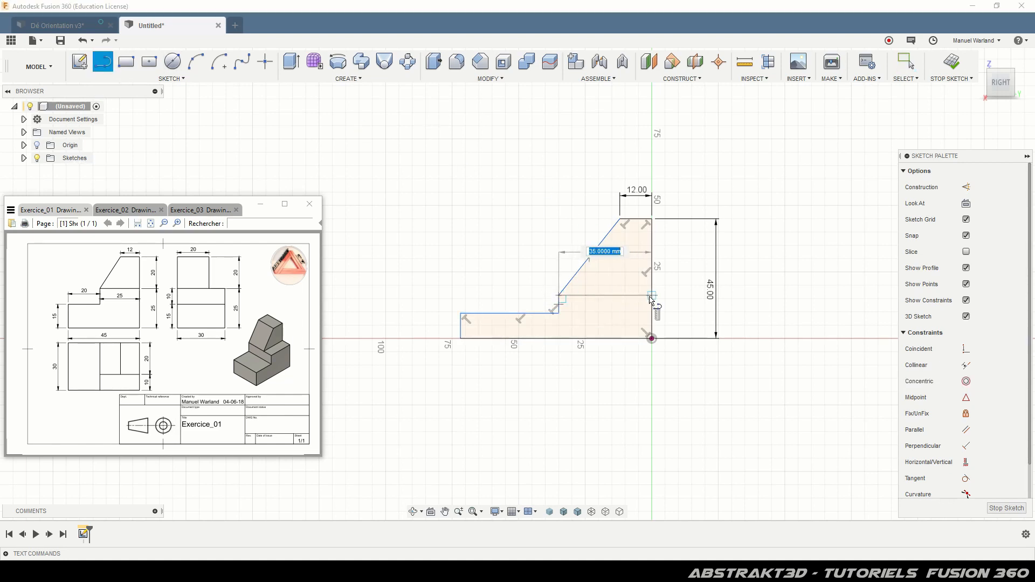
double_click(652, 295)
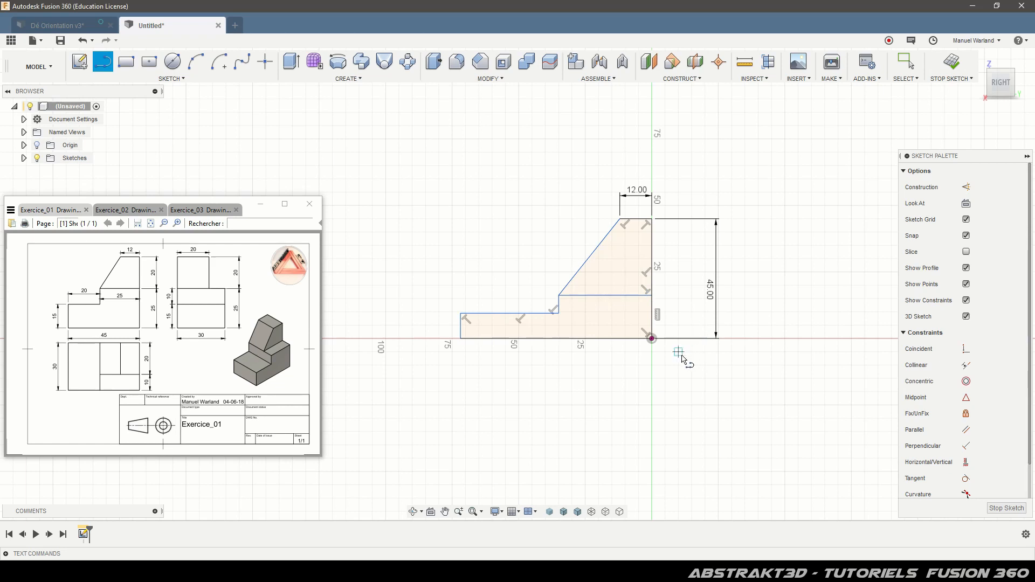
key("Escape")
Step: Dimension the horizontal dividing line inside the profile to 25 mm
key("d")
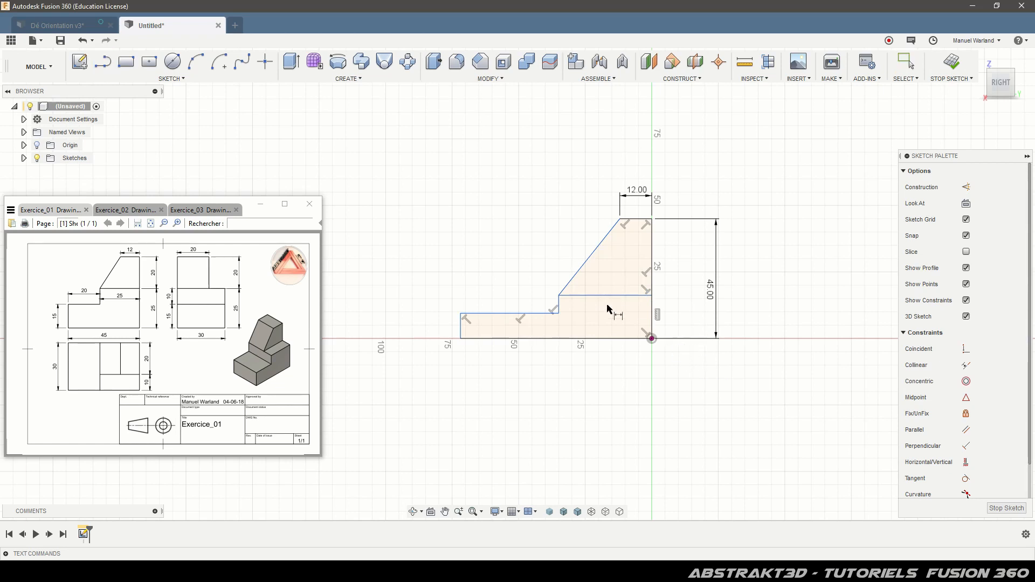
left_click(593, 295)
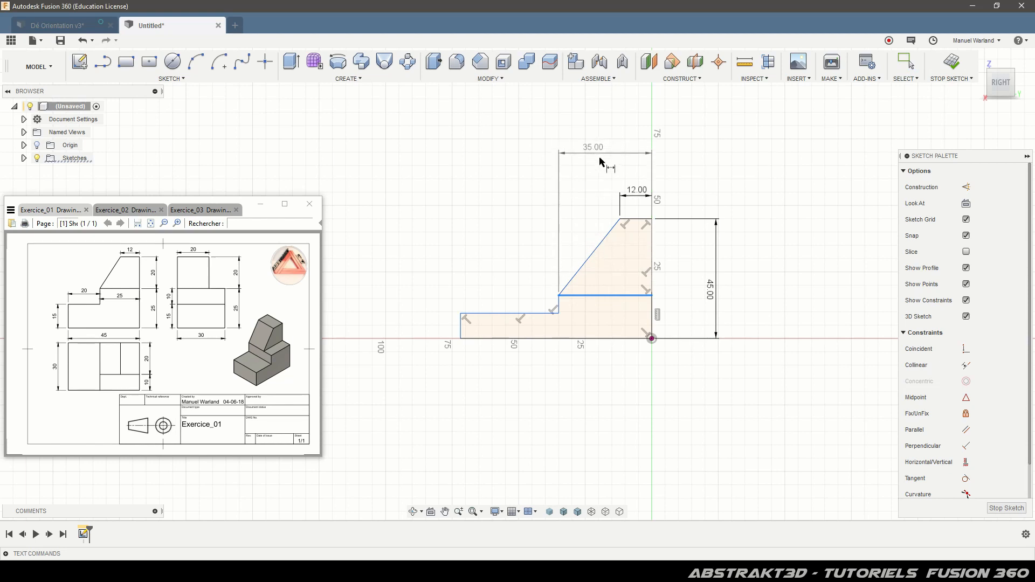
left_click(609, 168)
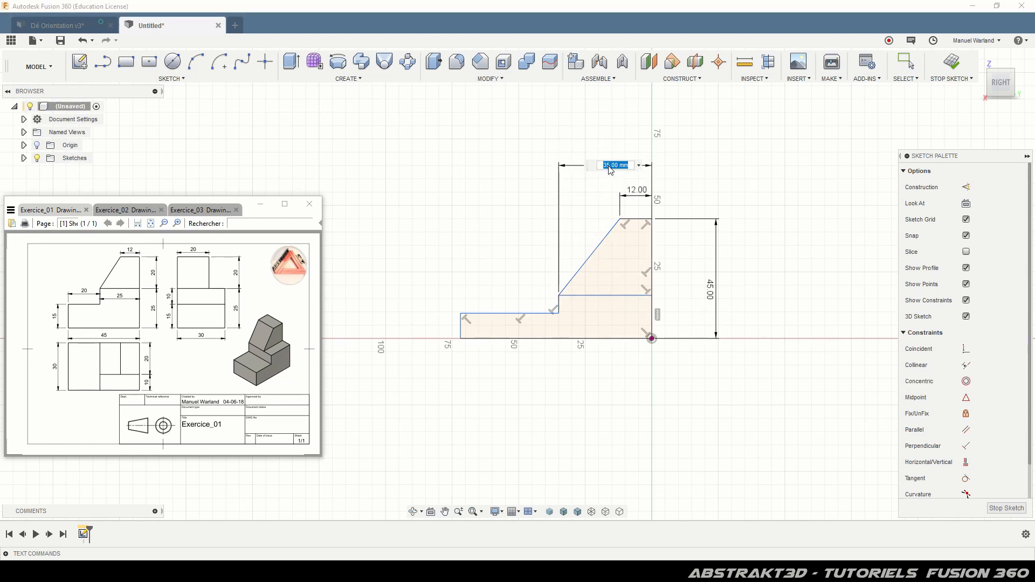
type("25")
key("Return")
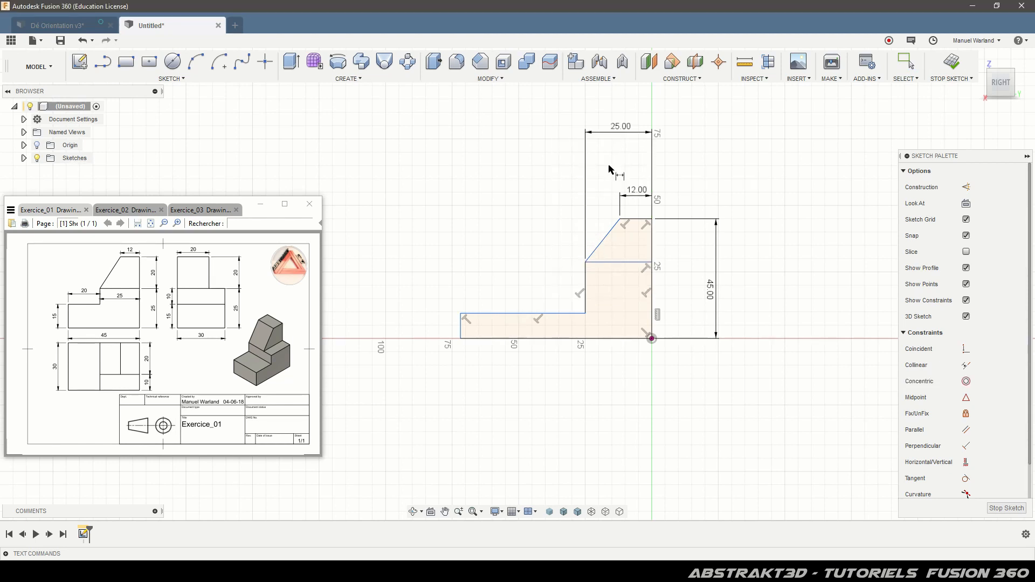
Step: Dimension the short vertical edge below the slant to 10 mm and the outer left edge to 15 mm
left_click(586, 298)
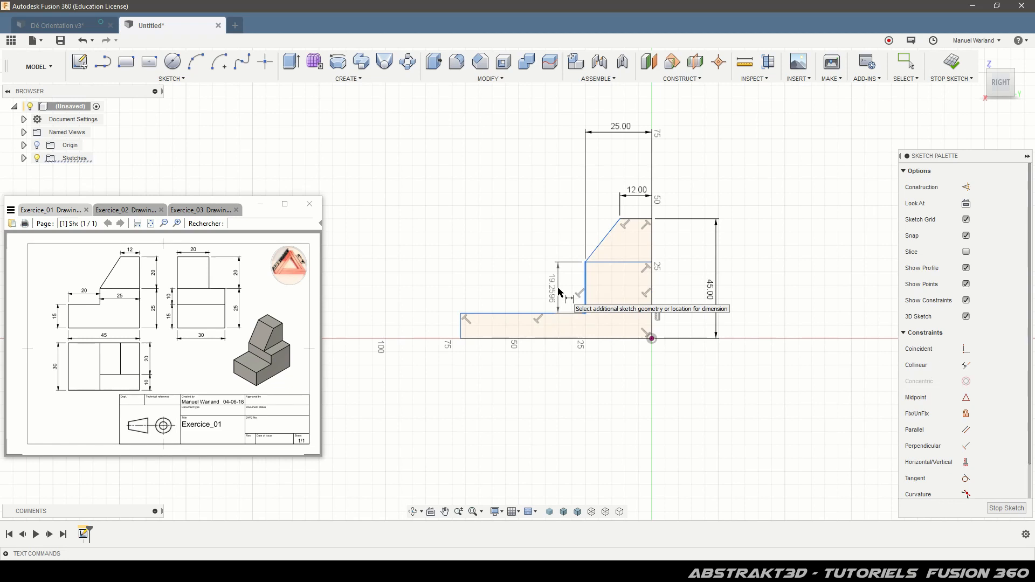
left_click(559, 293)
type("10")
key("Return")
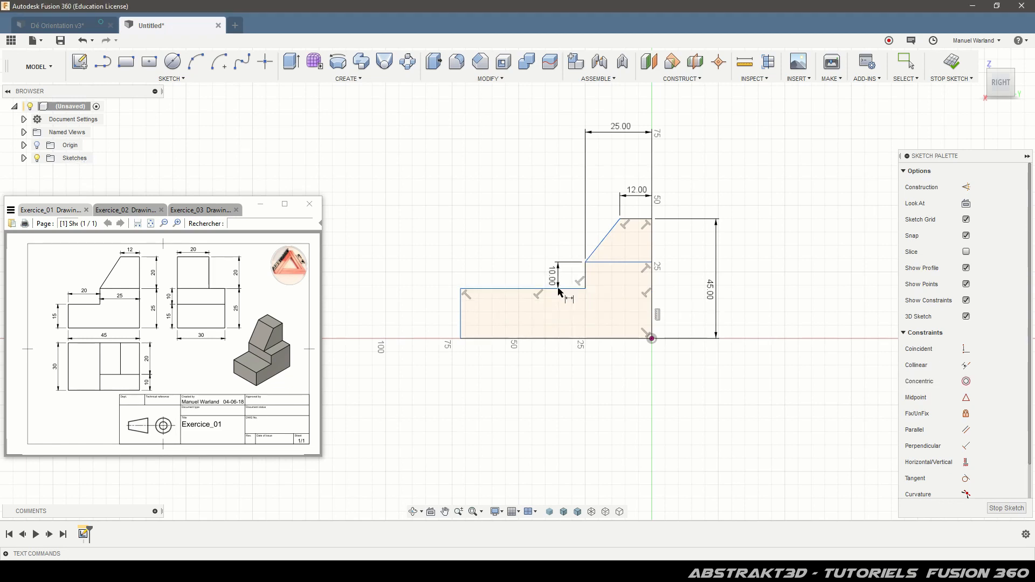
left_click(460, 314)
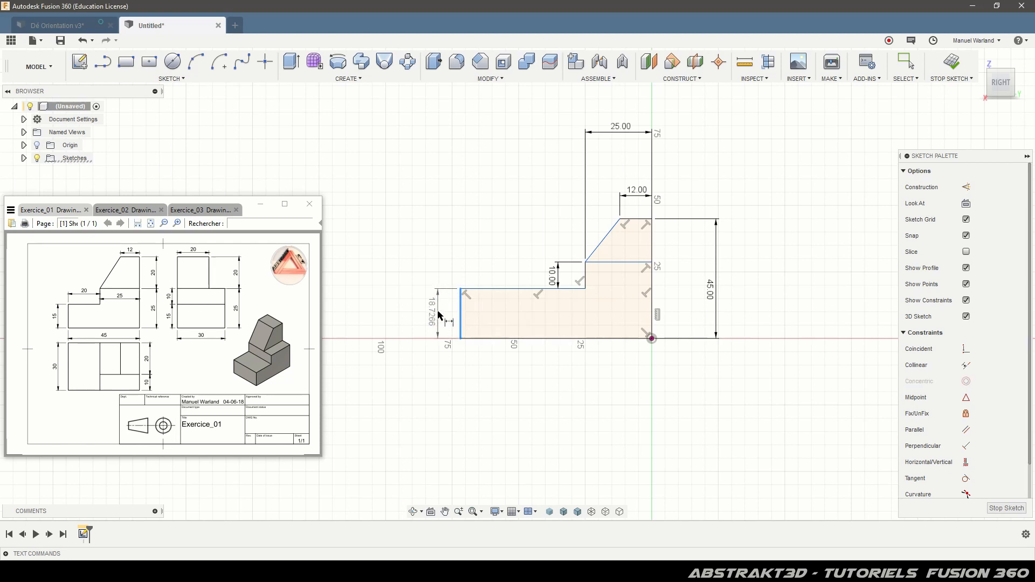
left_click(439, 313)
type("15")
key("Return")
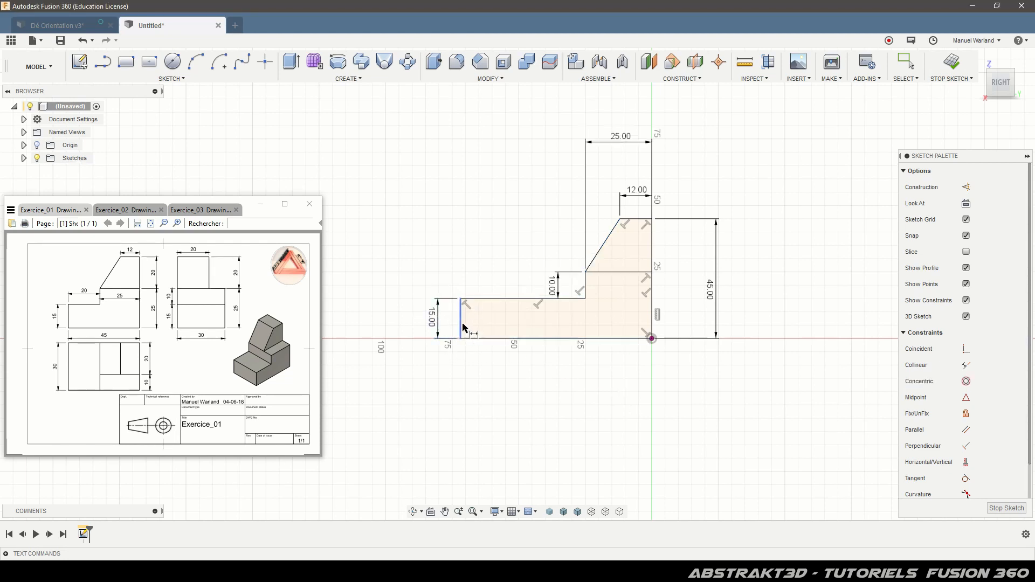
Step: Dimension the profile's overall width between its two outer vertical edges to 45 mm
left_click(462, 328)
left_click(652, 323)
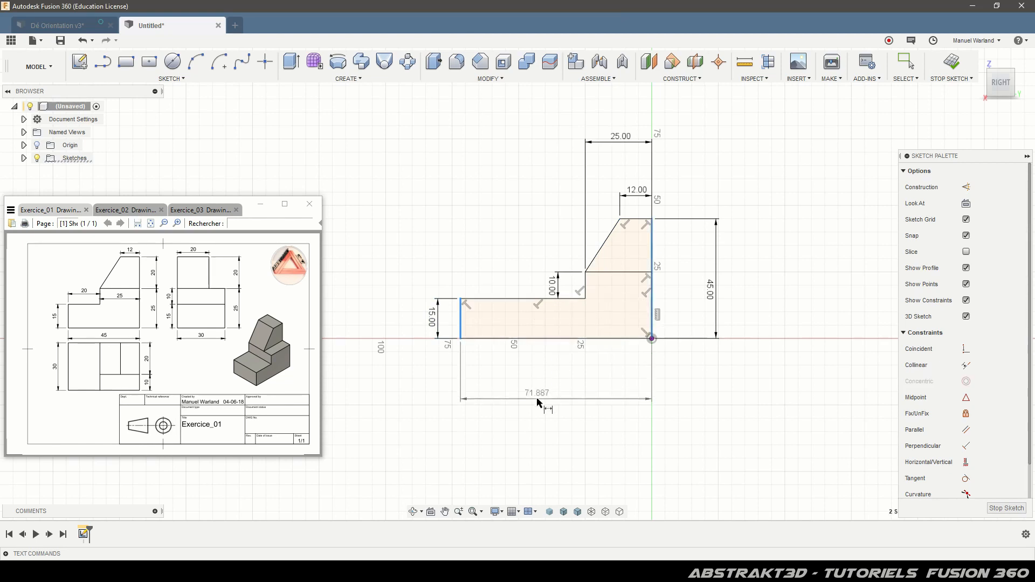
left_click(550, 397)
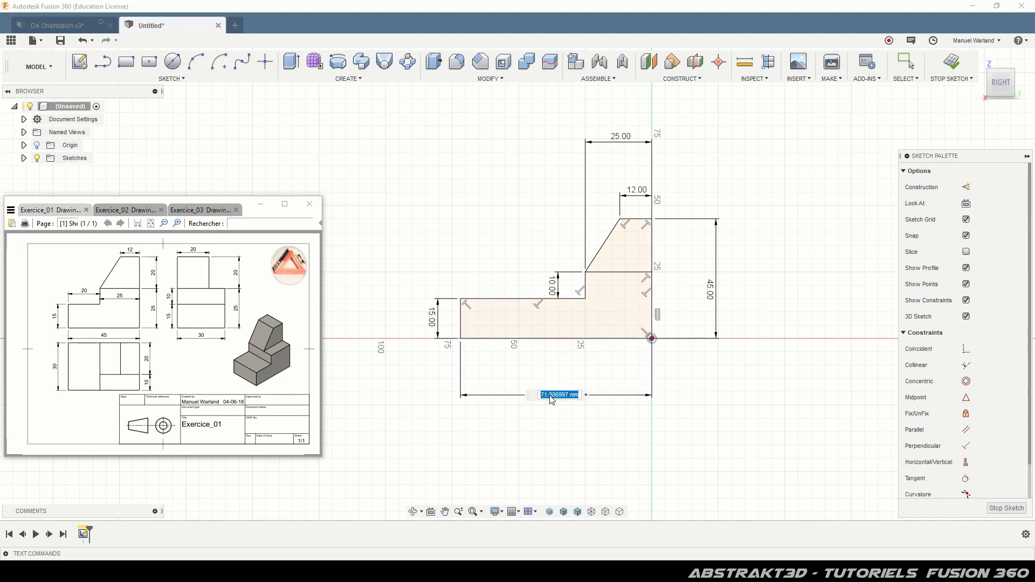
type("45")
key("Return")
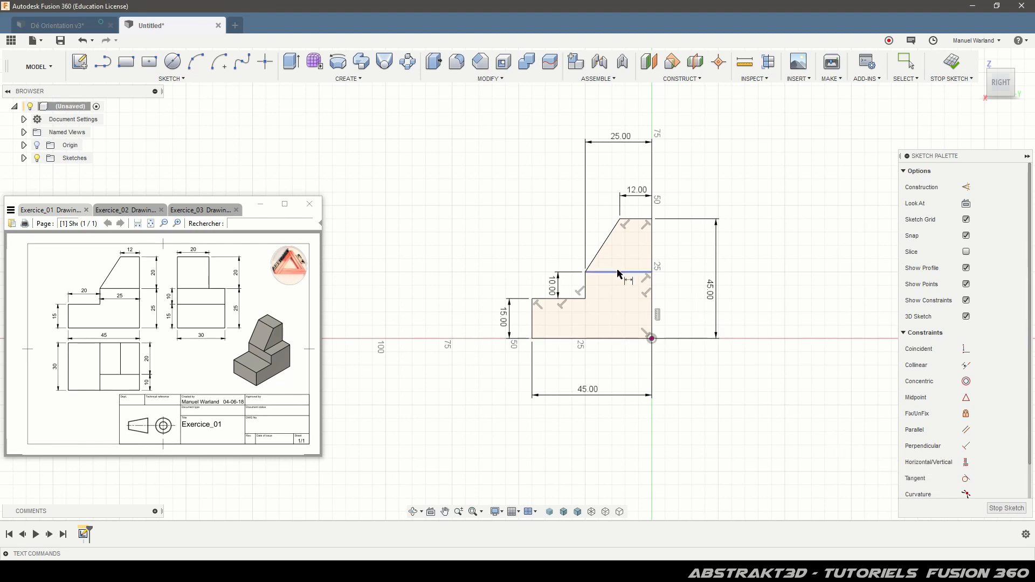
Step: Add a driven vertical dimension from the origin to the dividing line's end on the full-height edge, and leave the dimension command
left_click(652, 272)
left_click(652, 339)
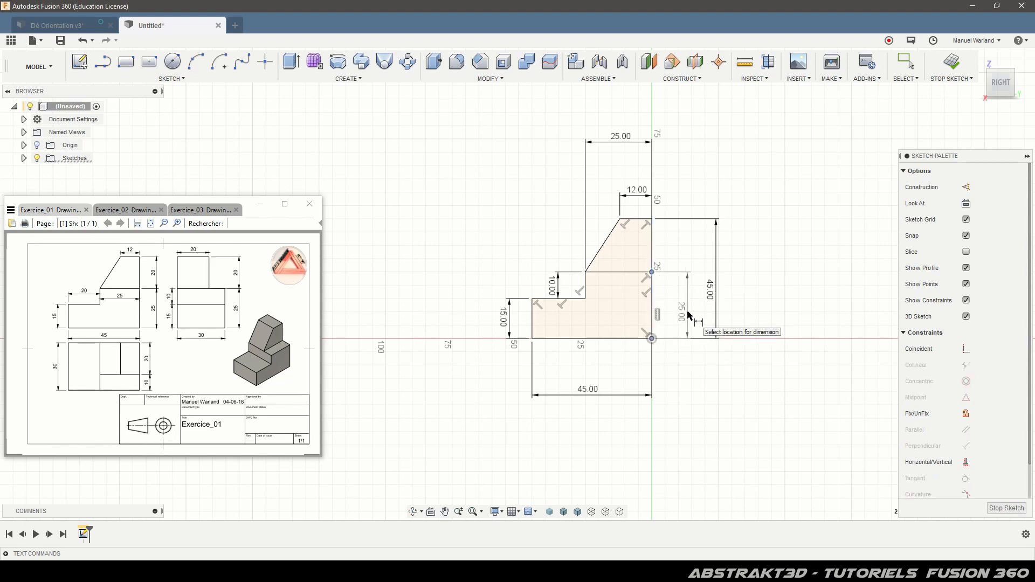
left_click(689, 316)
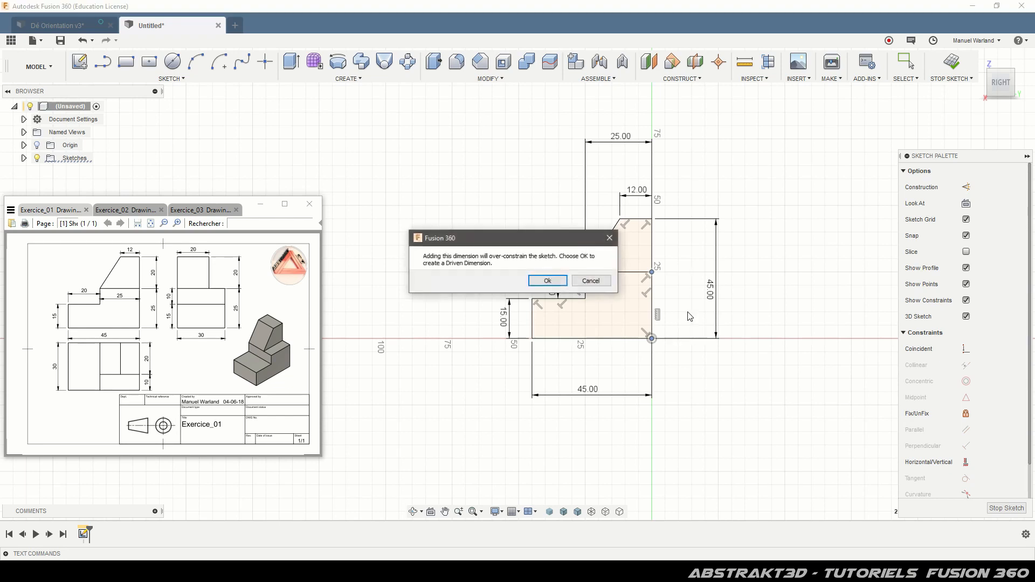
left_click(551, 280)
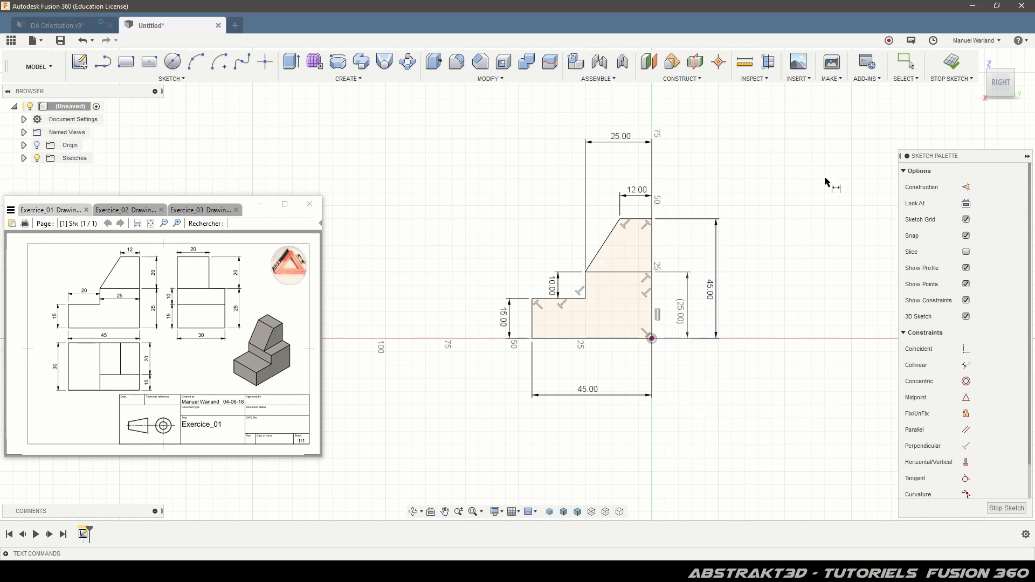
left_click(907, 63)
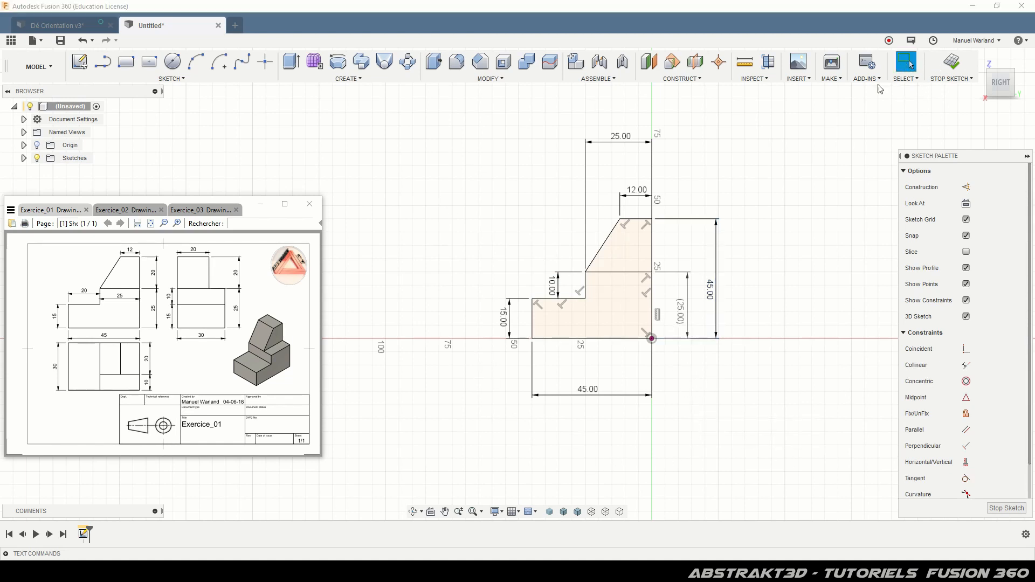
left_click(619, 272)
left_click(601, 246)
left_click(637, 225)
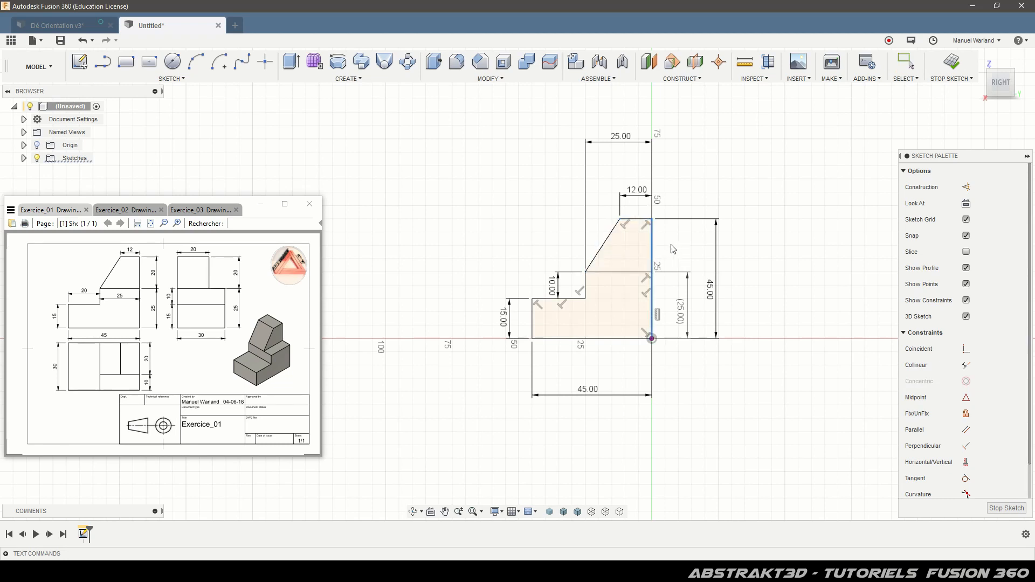
left_click(616, 340)
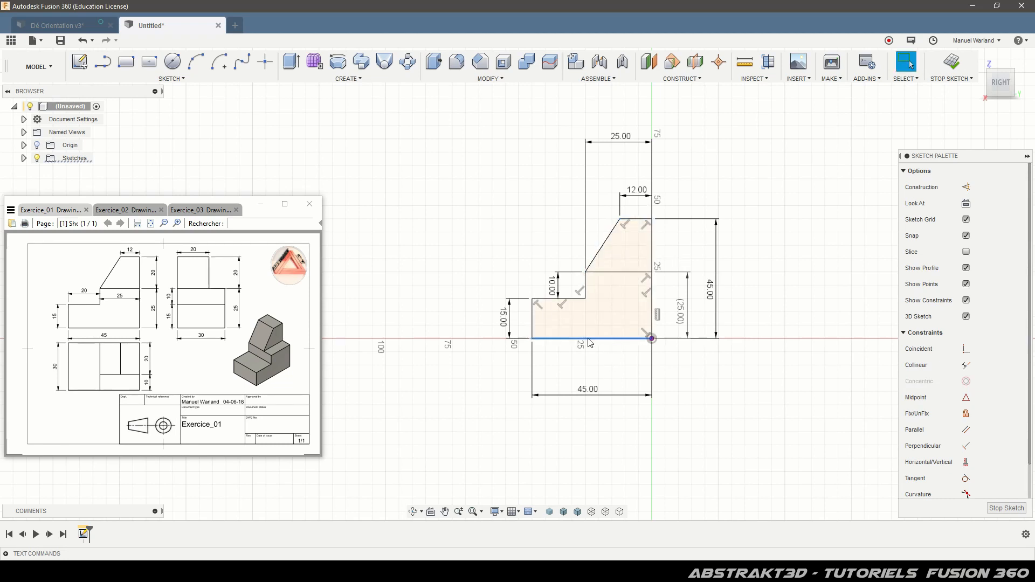
key("Escape")
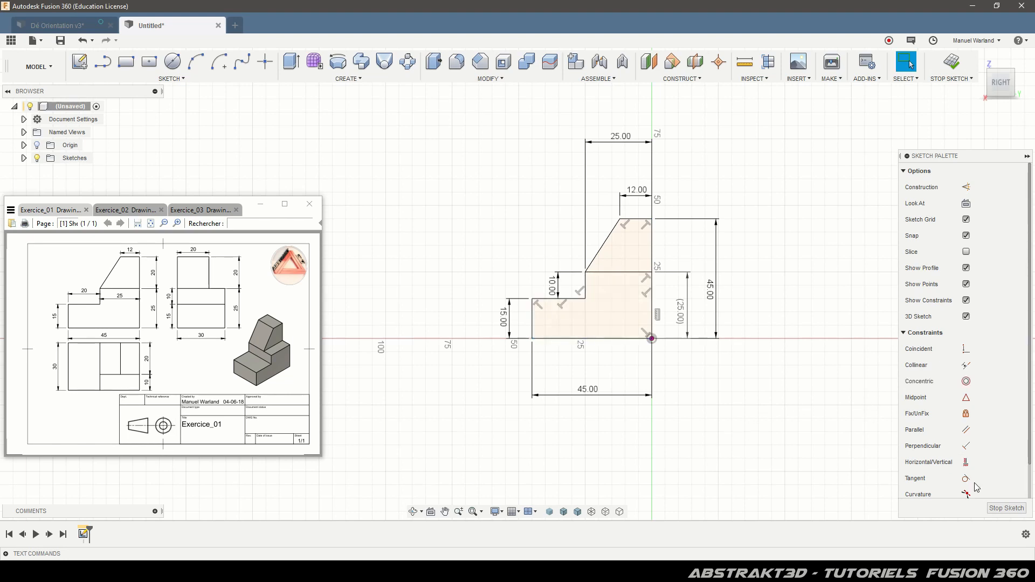
Step: Finish the sketch and extrude its lower stepped profile 30 mm as a new body
left_click(1006, 510)
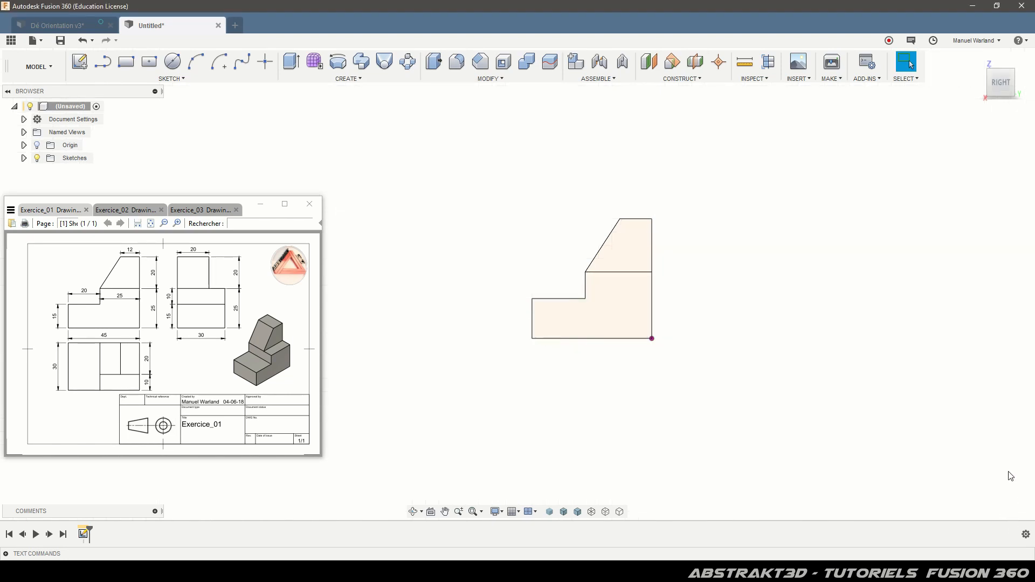
left_click(975, 63)
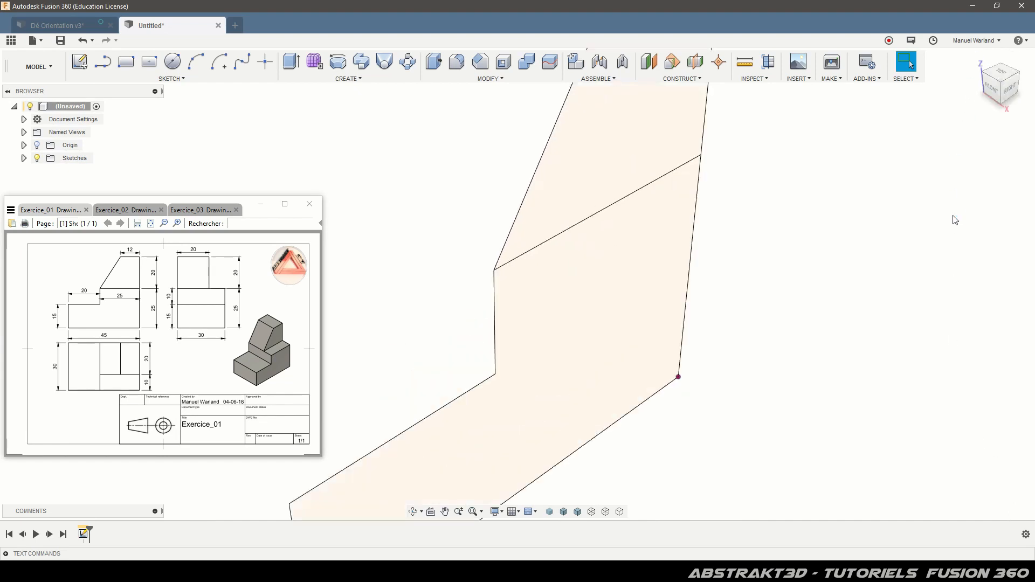
scroll(544, 200, "down", 4)
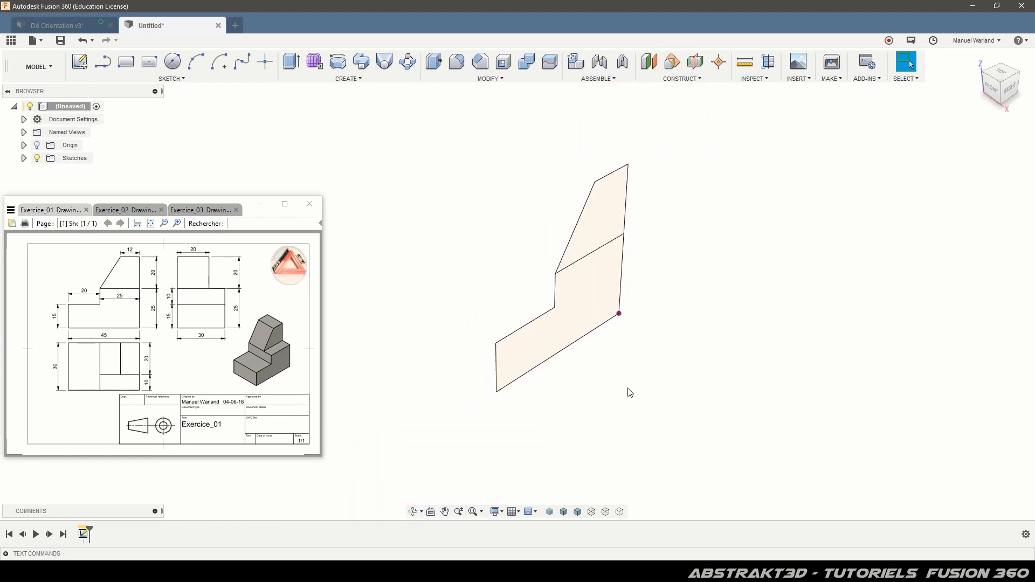
left_click(609, 303)
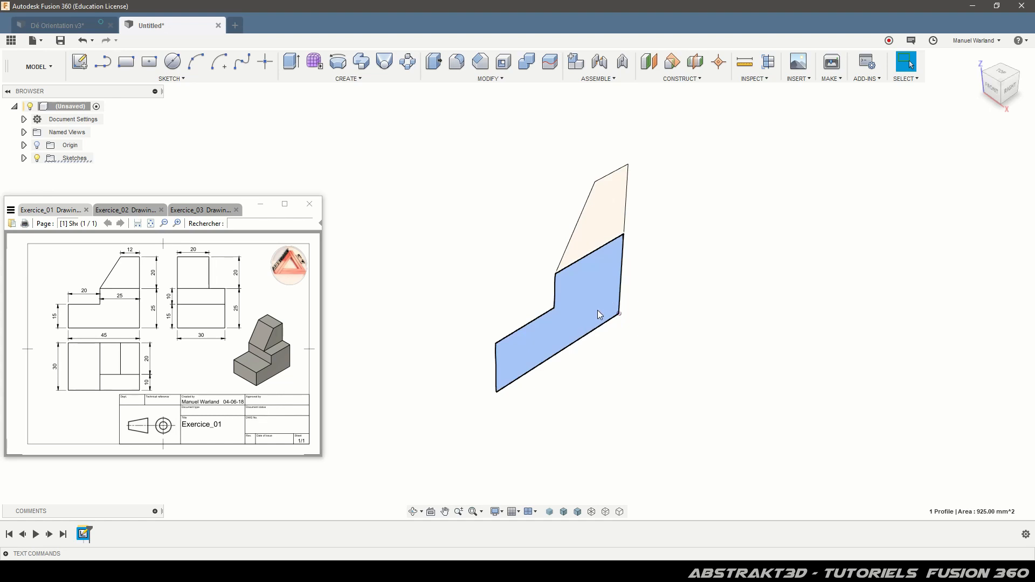
key("e")
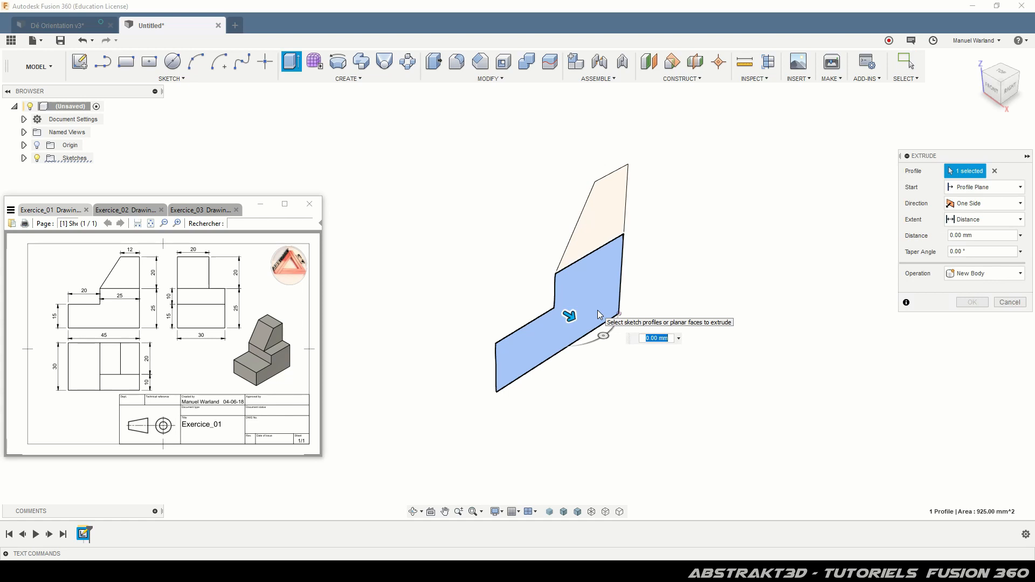
type("30")
key("Return")
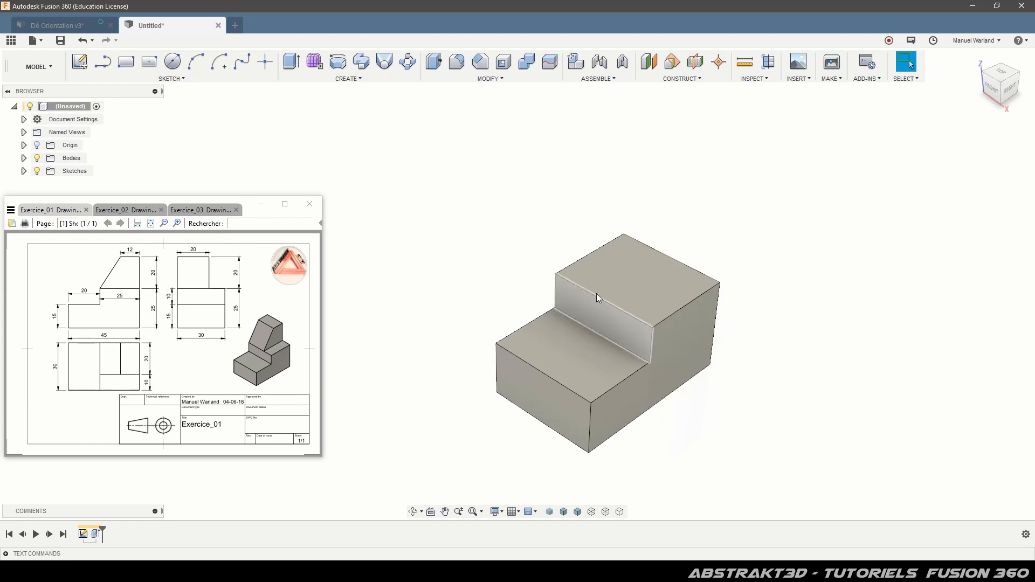
Step: Show Sketch1 again and extrude its upper slanted profile 20 mm, joined to the stepped body
left_click(24, 171)
left_click(54, 186)
left_click(47, 183)
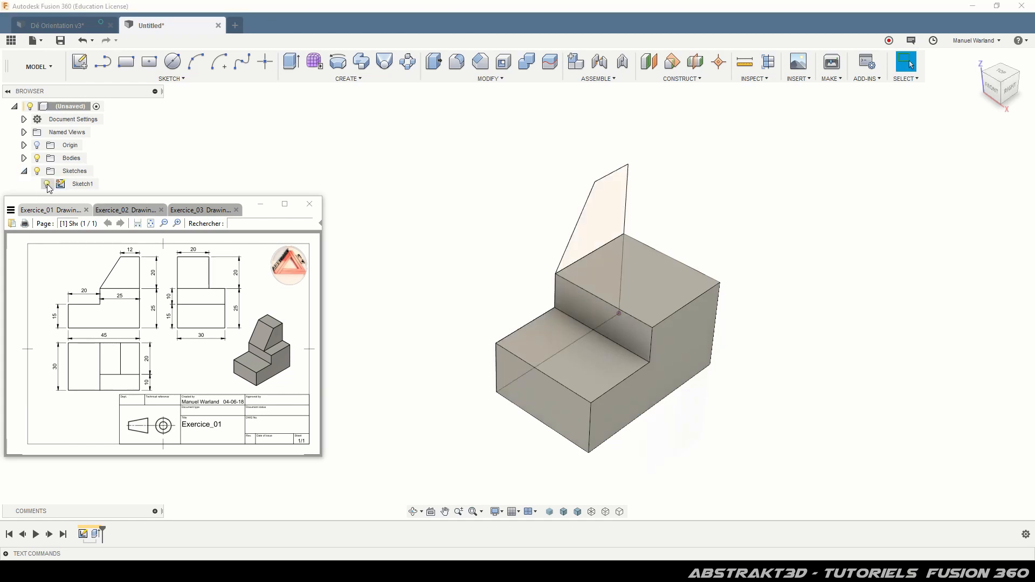
left_click(610, 218)
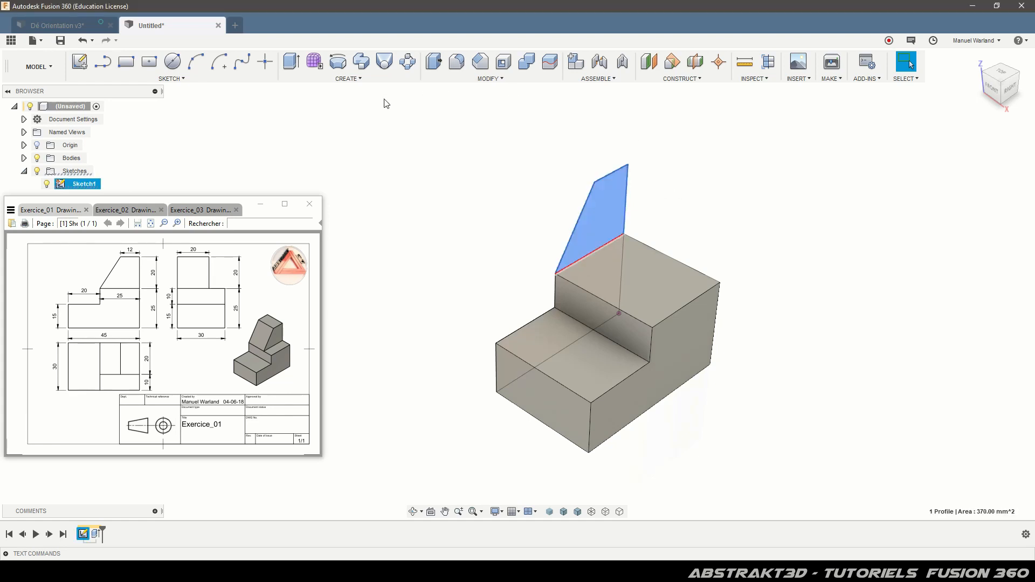
key("e")
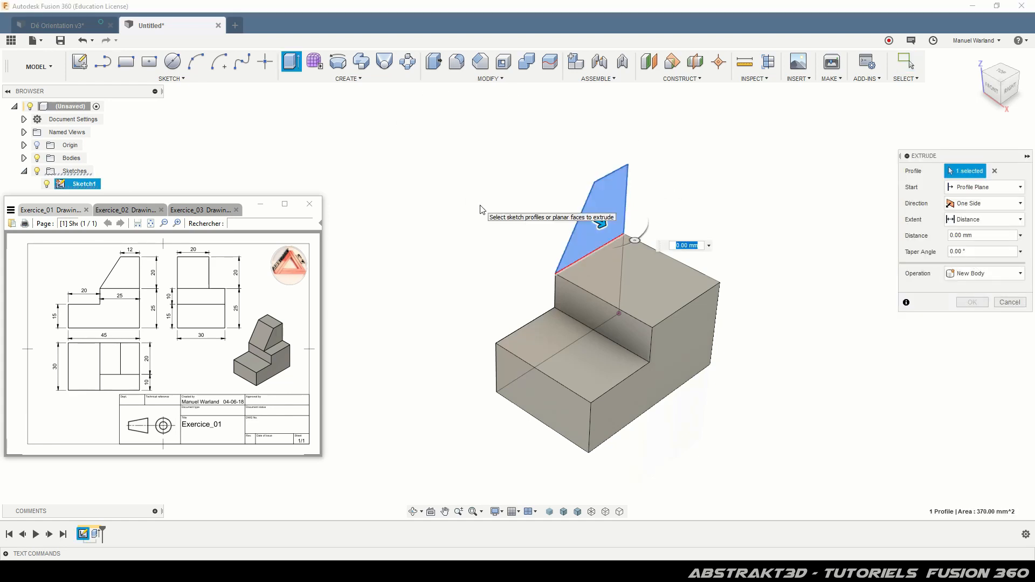
type("20")
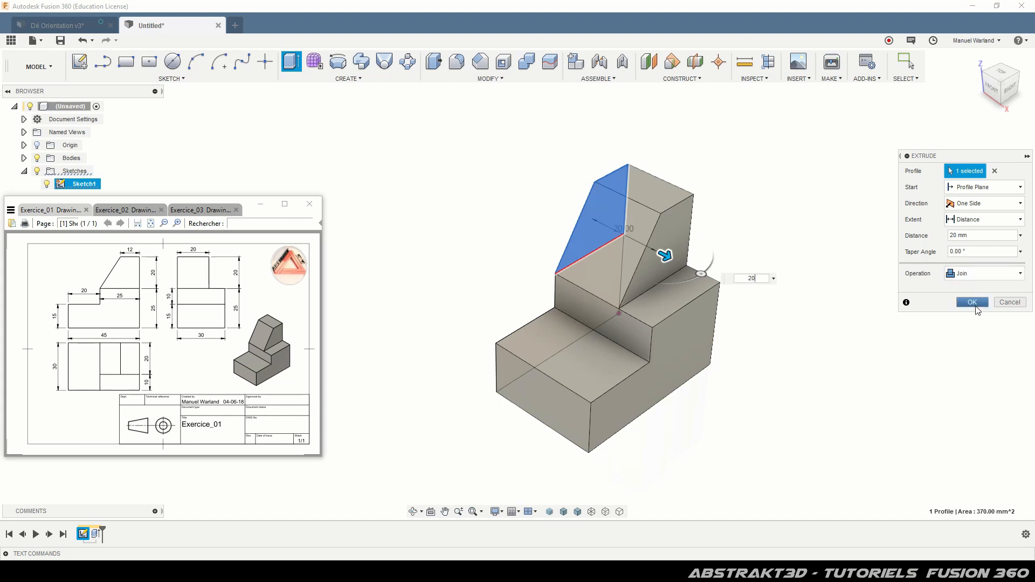
left_click(973, 302)
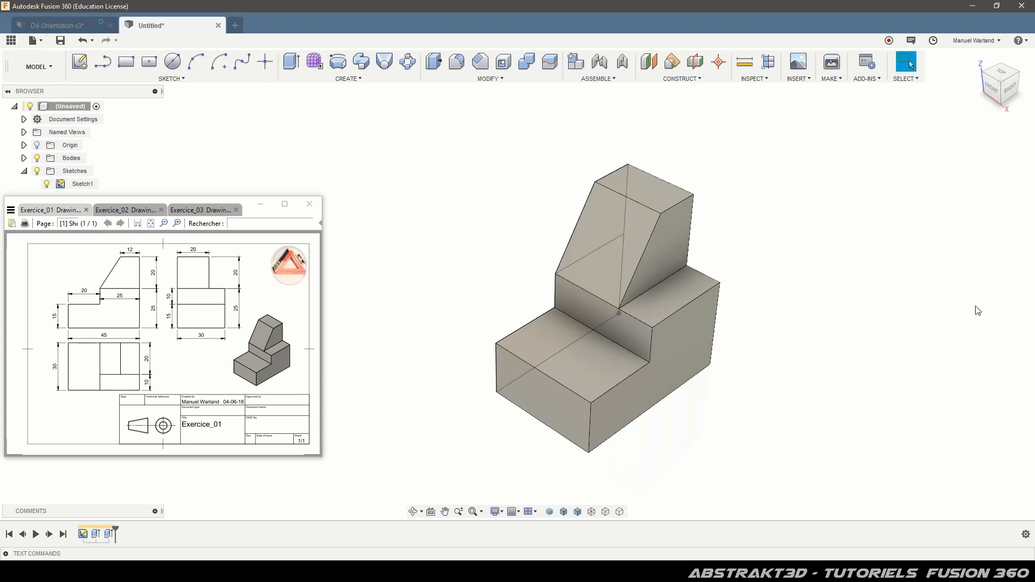
Step: Hide Sketch1 and show the whole part in the home view
left_click(47, 184)
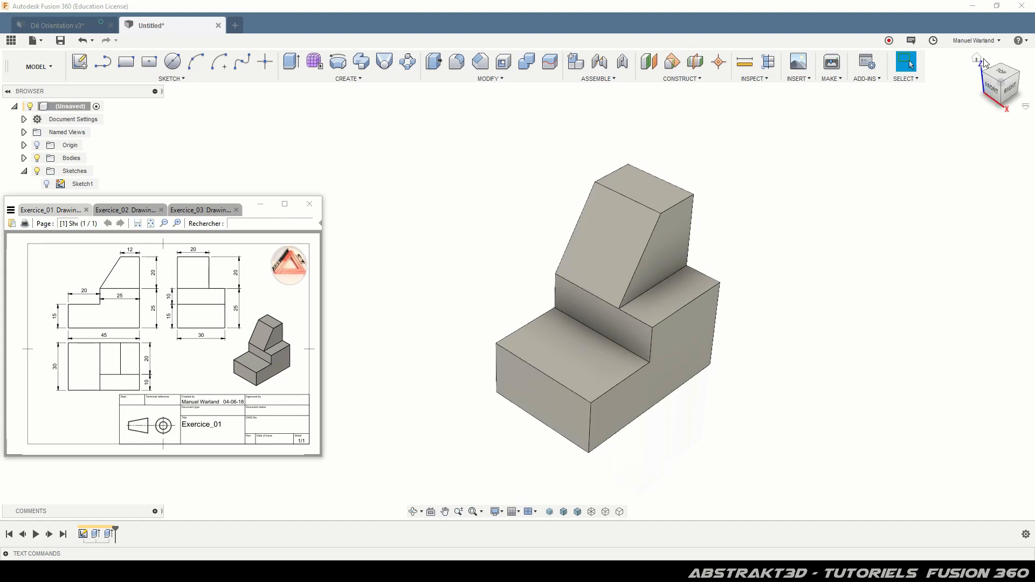
left_click(978, 59)
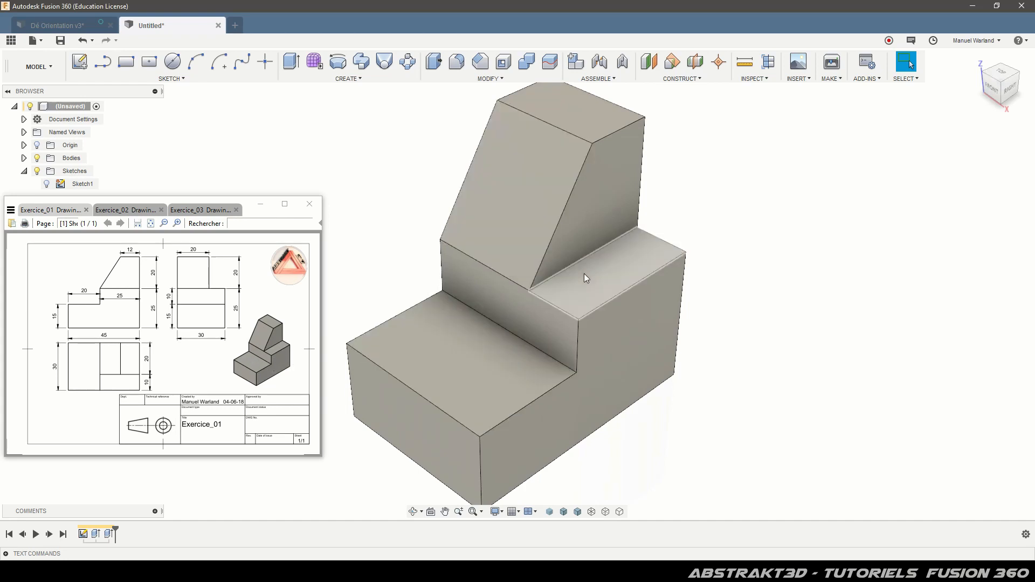
scroll(588, 283, "down", 2)
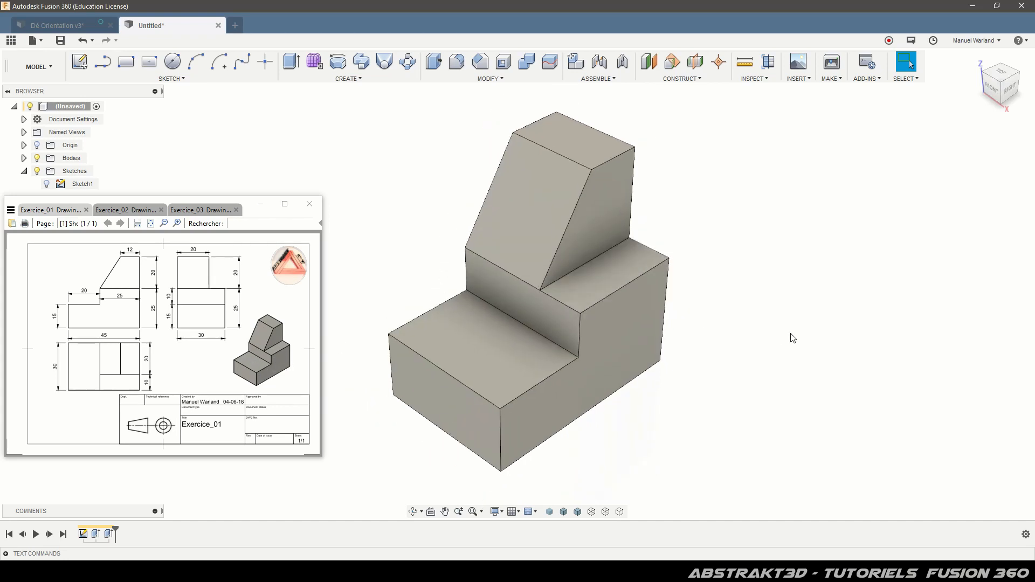